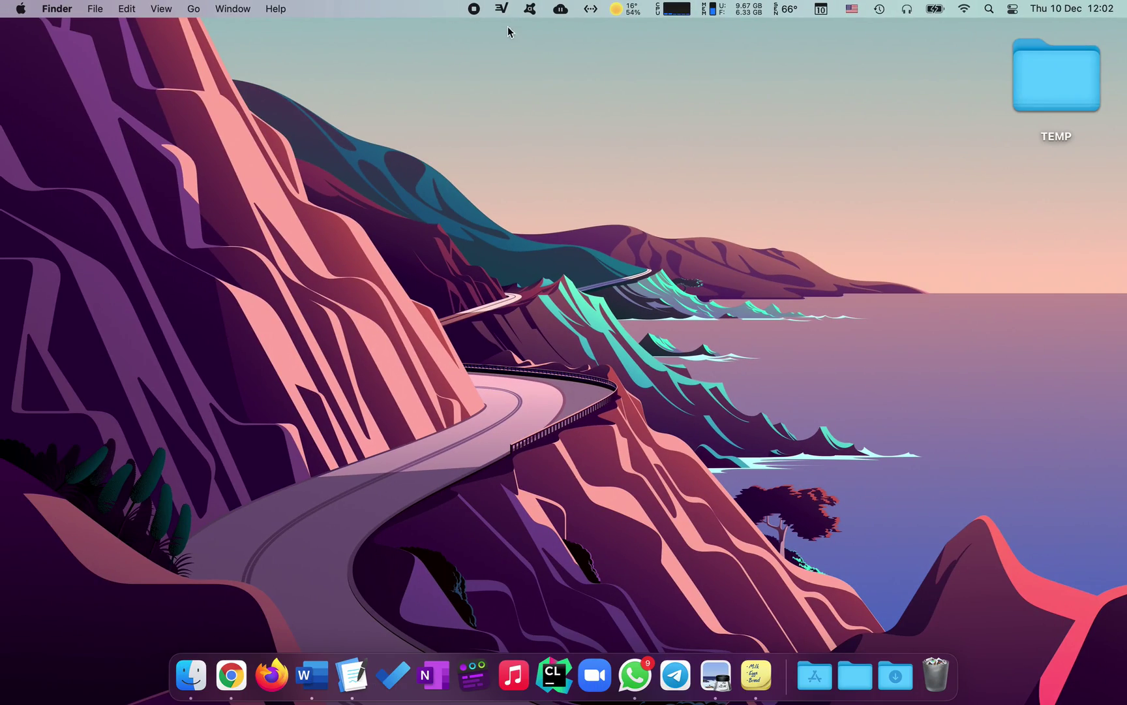
Connect ExpressVPN via Smart Location to Netherlands – Amsterdam, then disconnect it
left_click(506, 7)
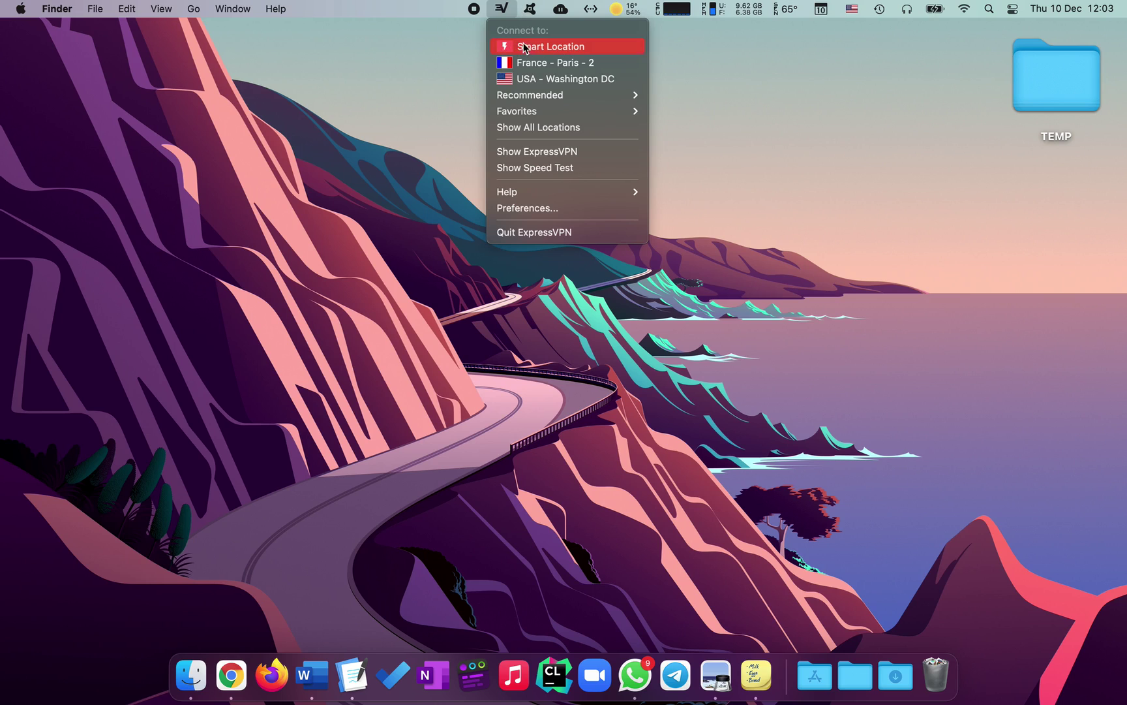
left_click(507, 11)
left_click(507, 11)
left_click(559, 44)
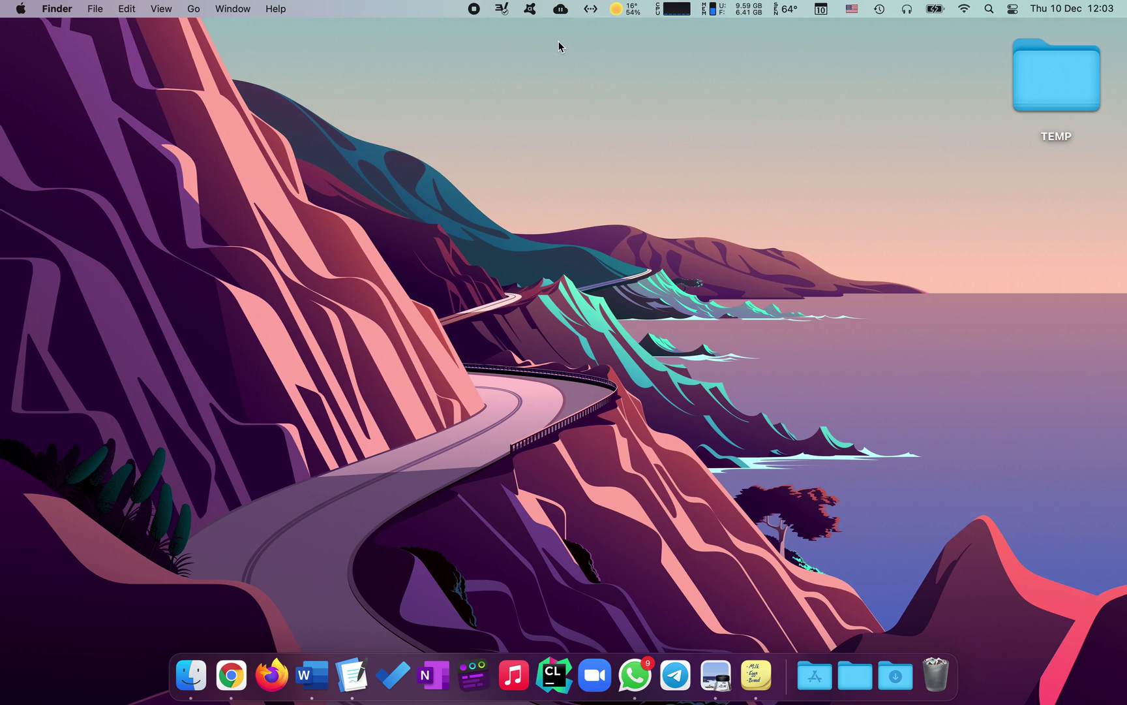
left_click(498, 5)
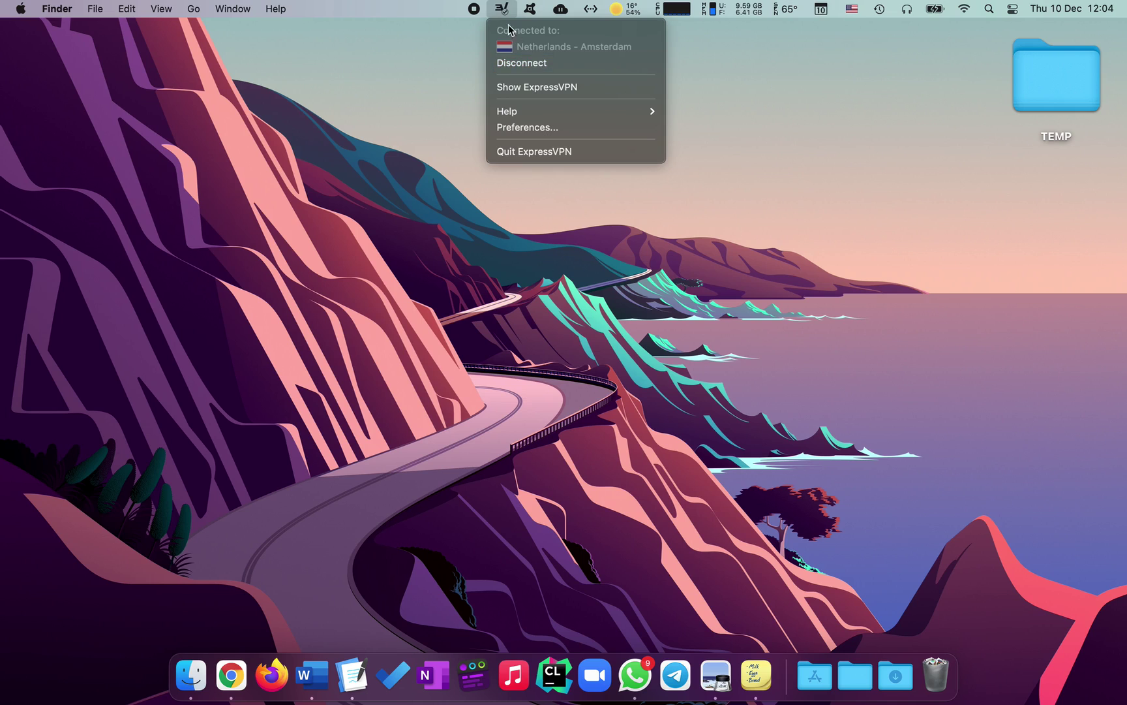
left_click(537, 67)
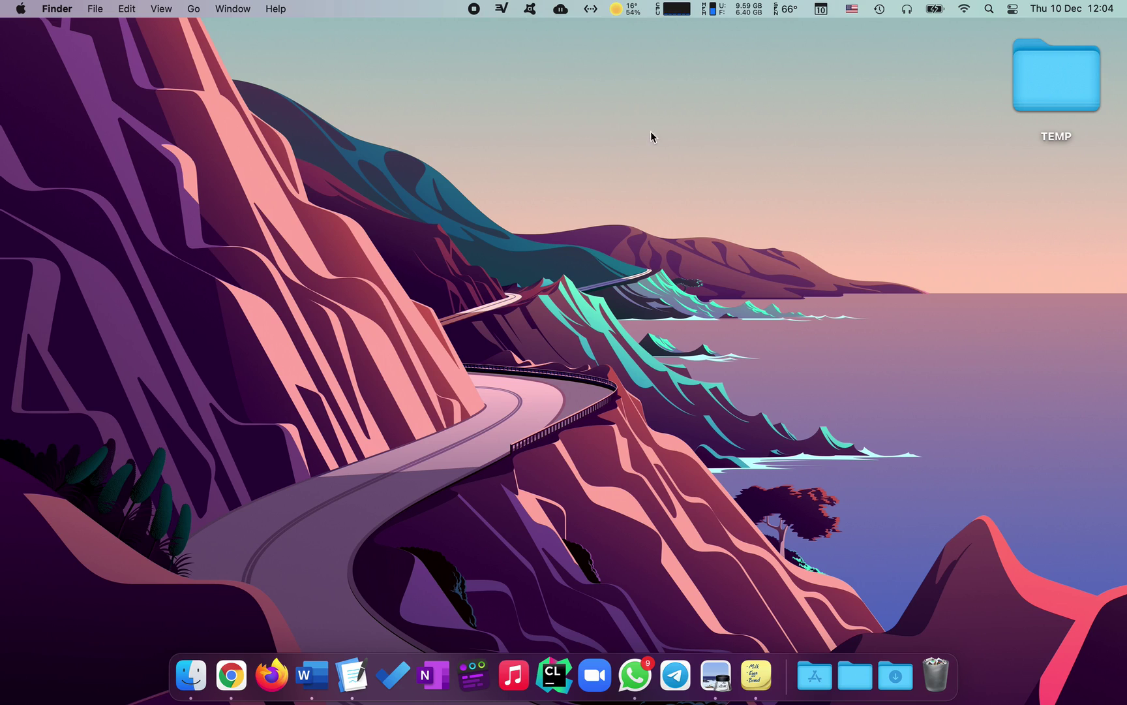
Close the VPN menu and launch Horo from the second Launchpad page
left_click(502, 7)
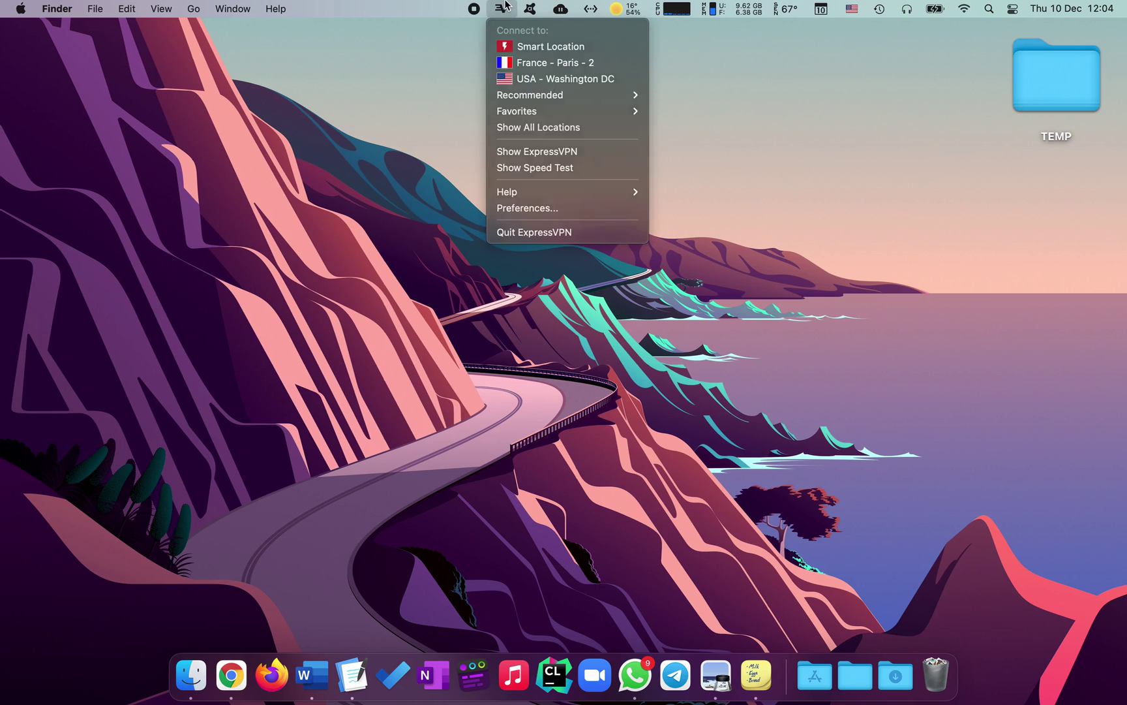
left_click(717, 135)
key("F4")
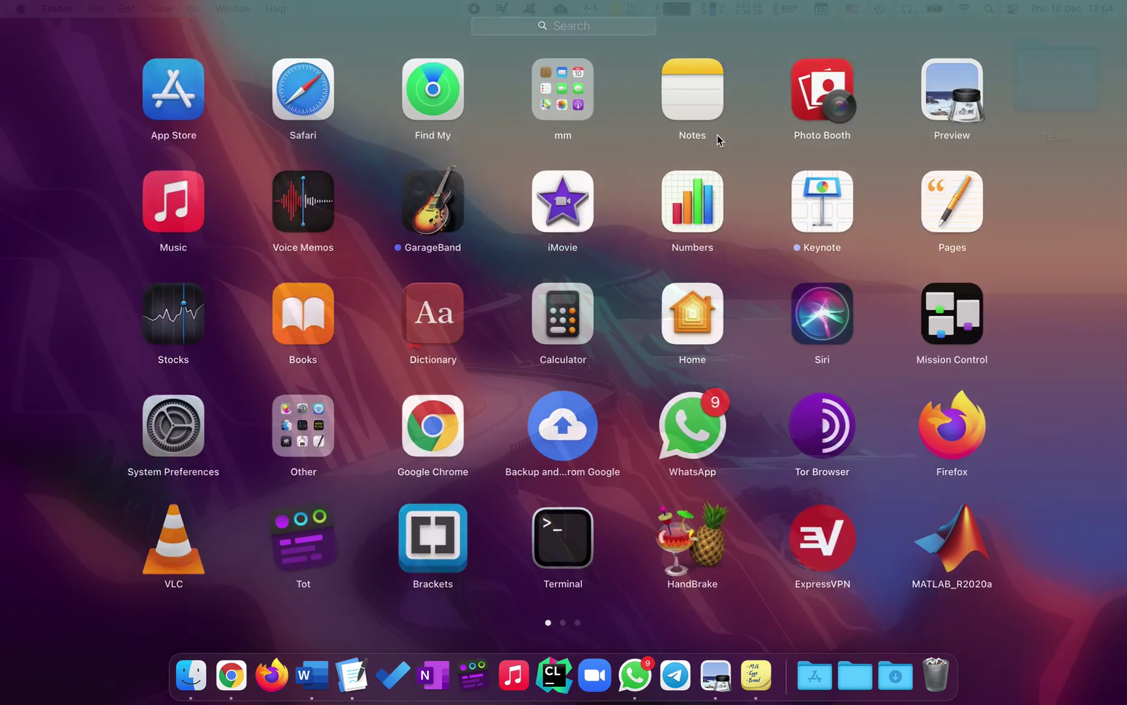
scroll(667, 434, "right", 3)
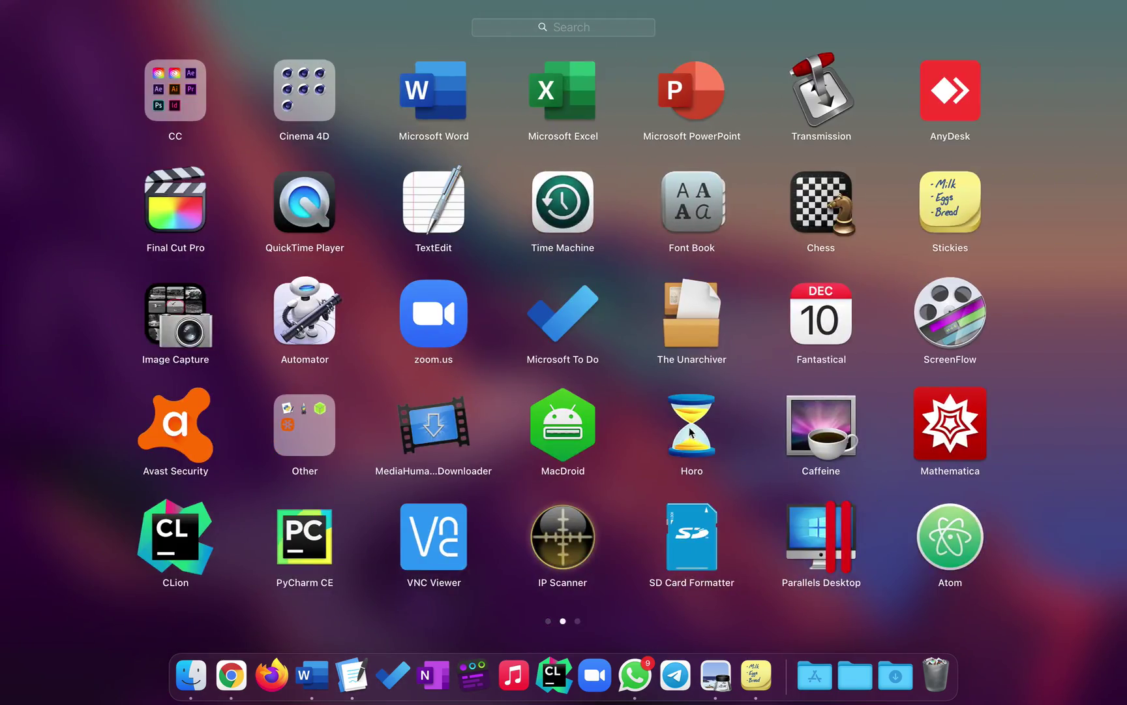
left_click(689, 426)
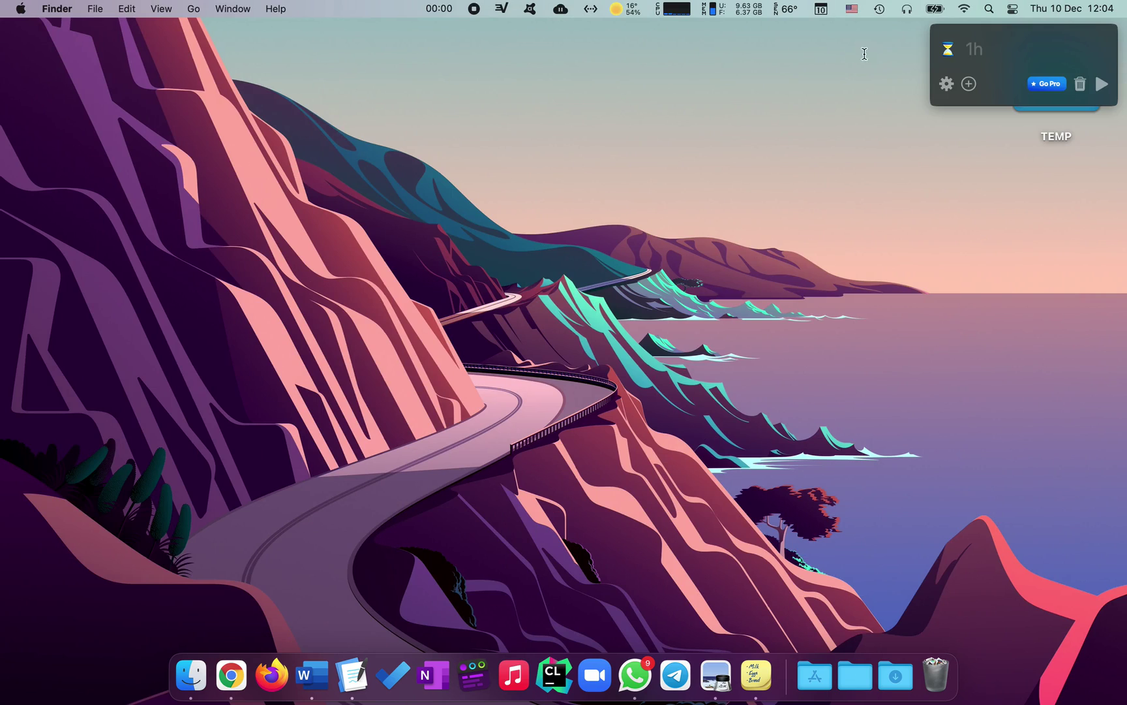
Set Horo's timer to 00:24:00 and start the countdown
left_click(888, 116)
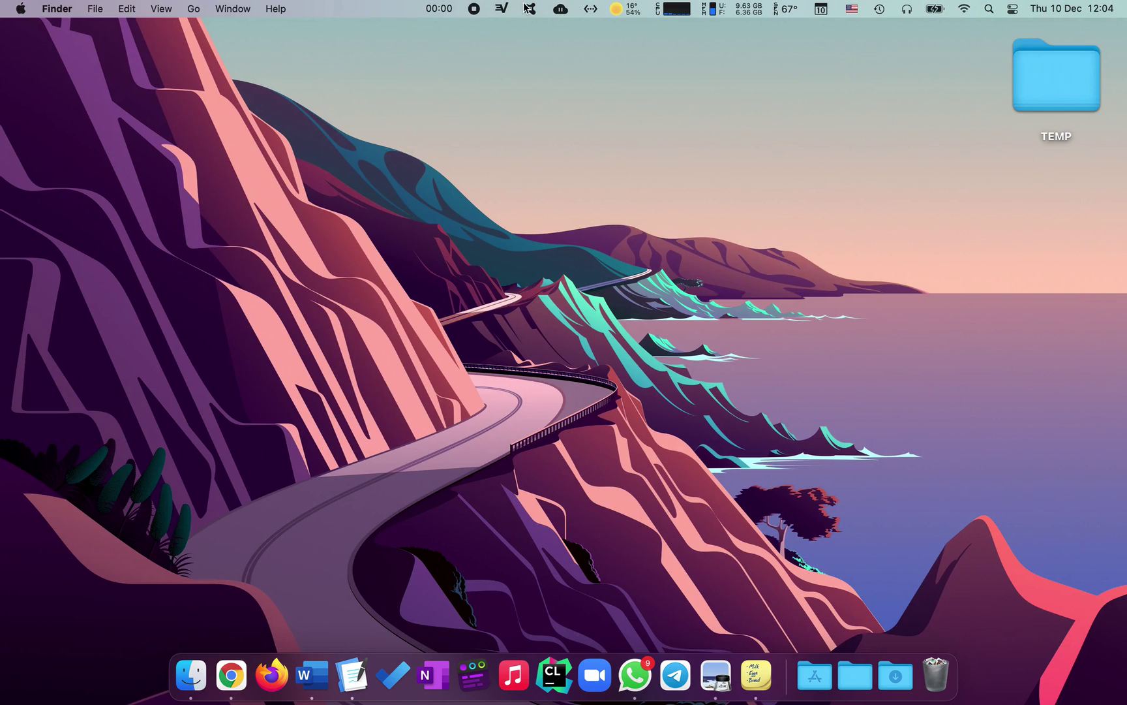
left_click(431, 9)
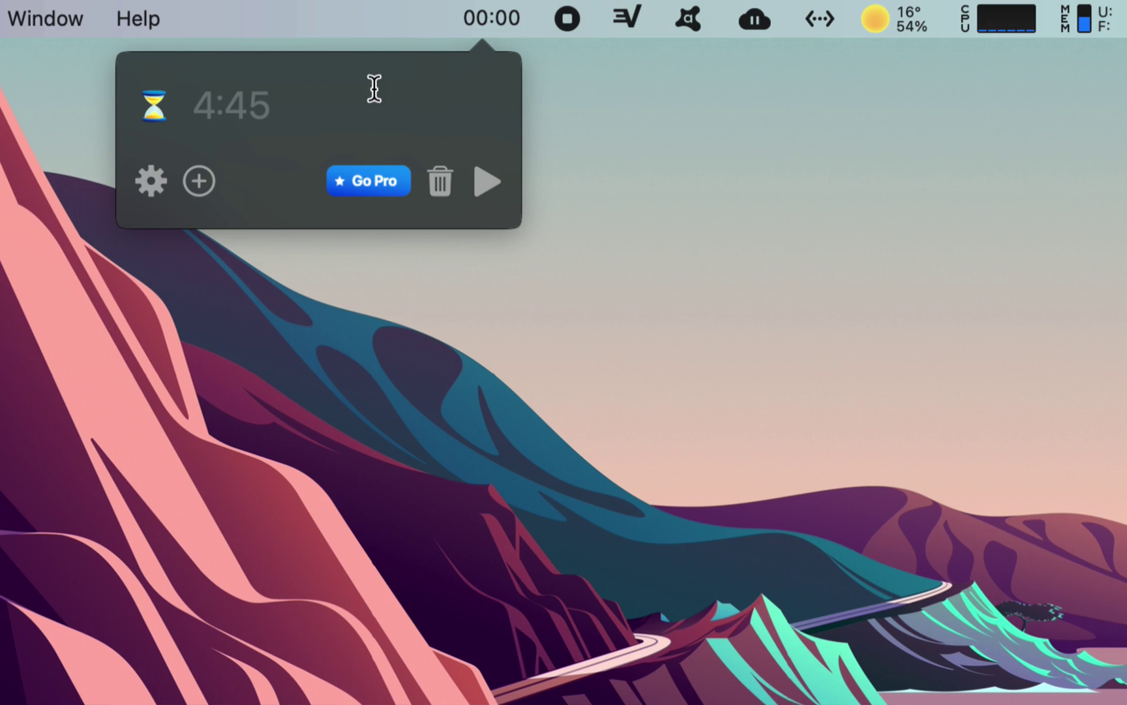
type("00")
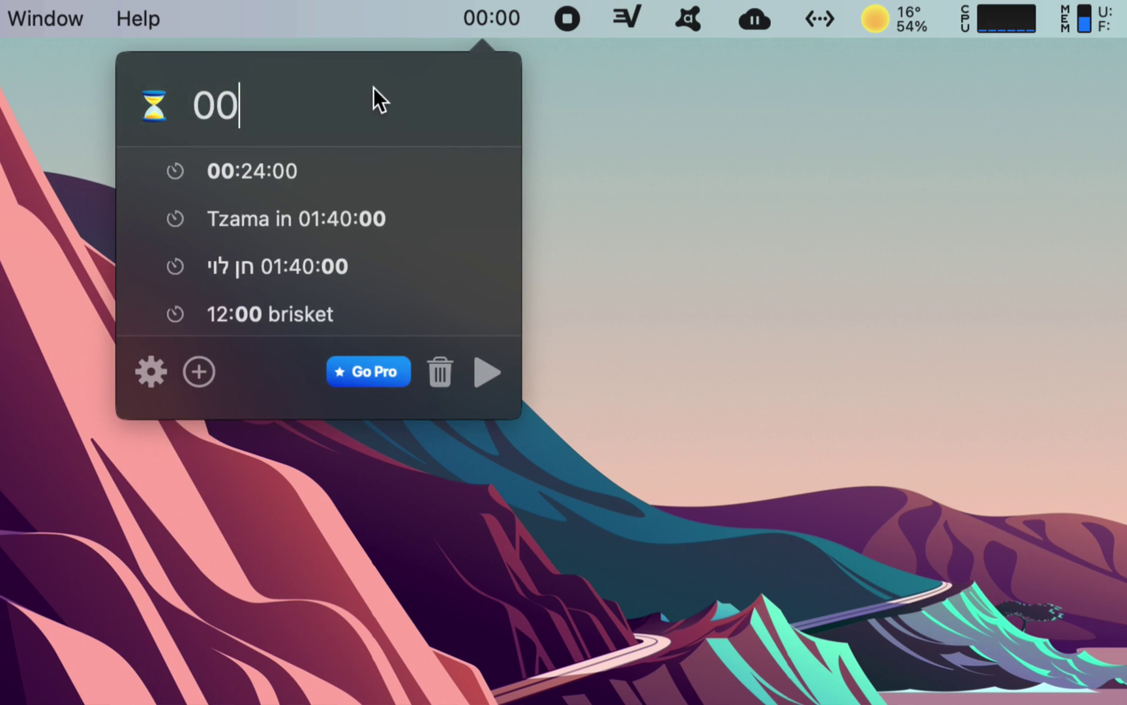
type(":")
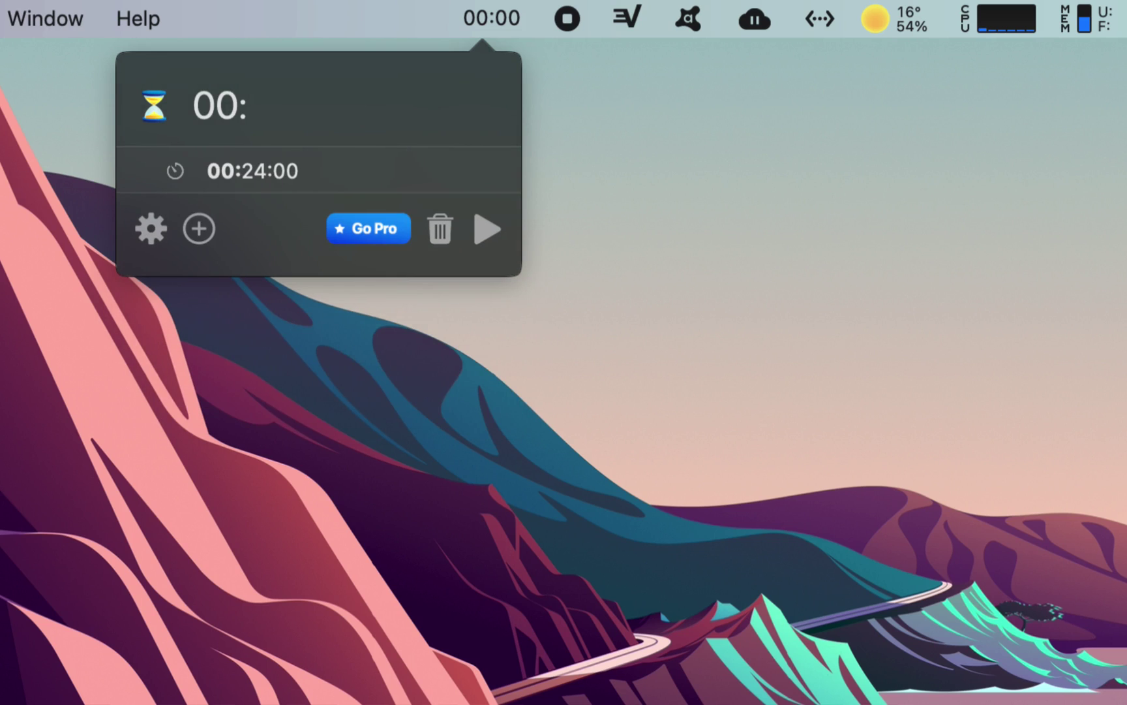
type("24")
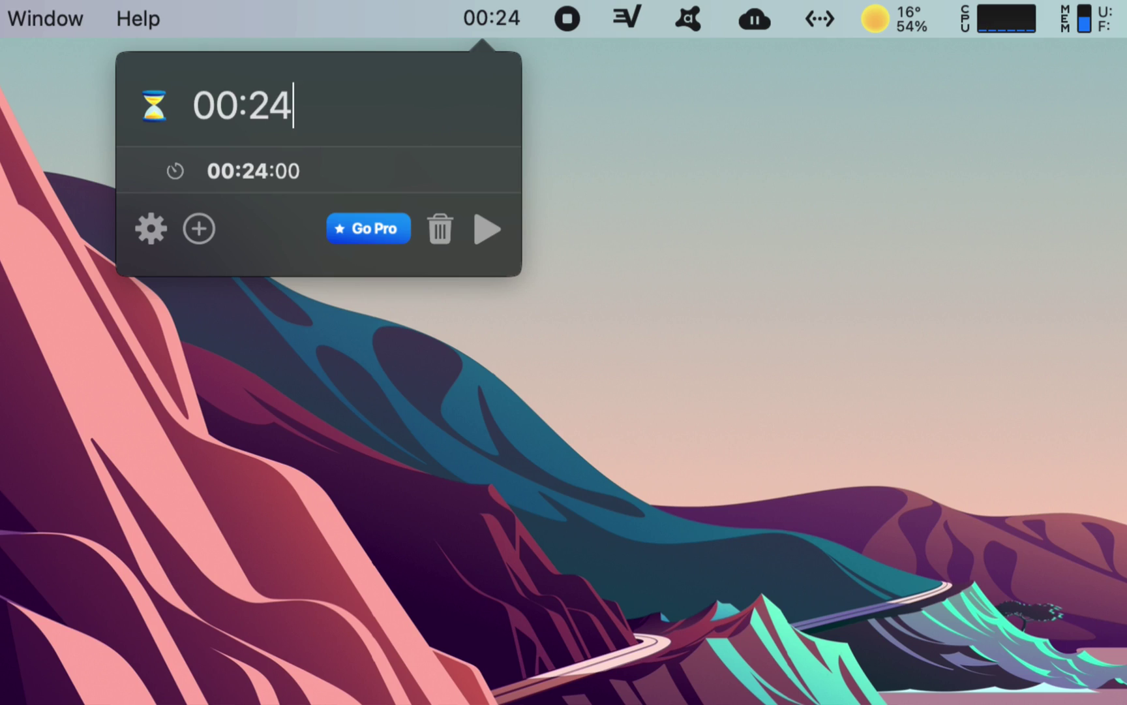
type(":00")
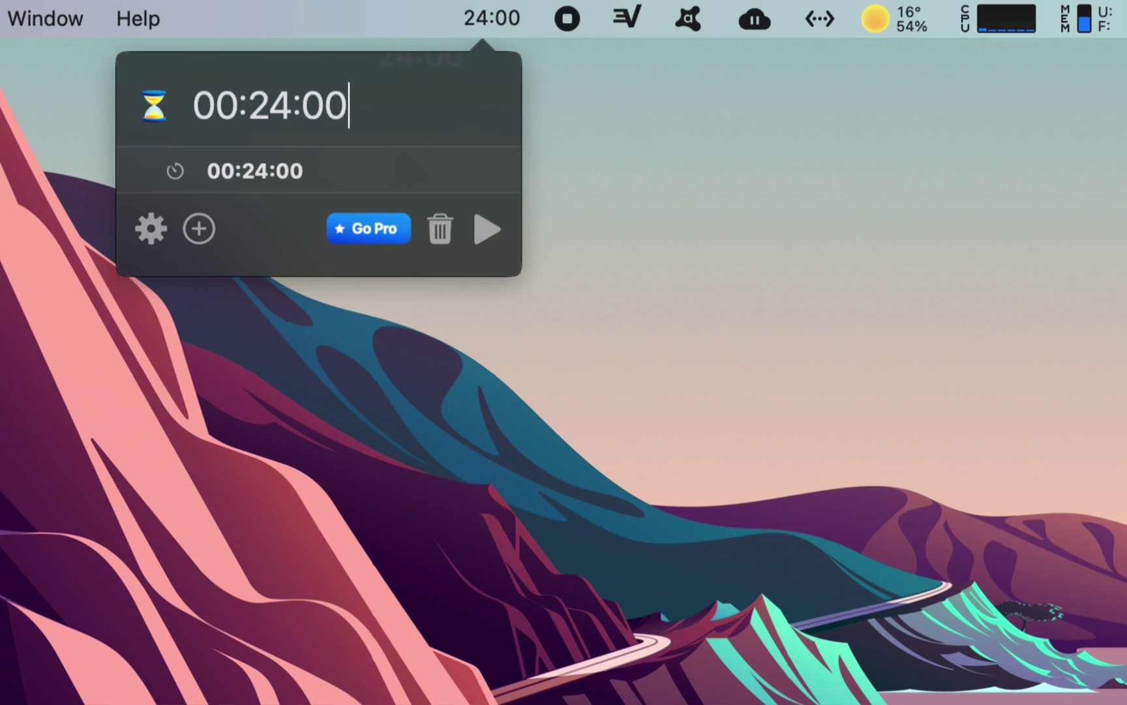
key("Return")
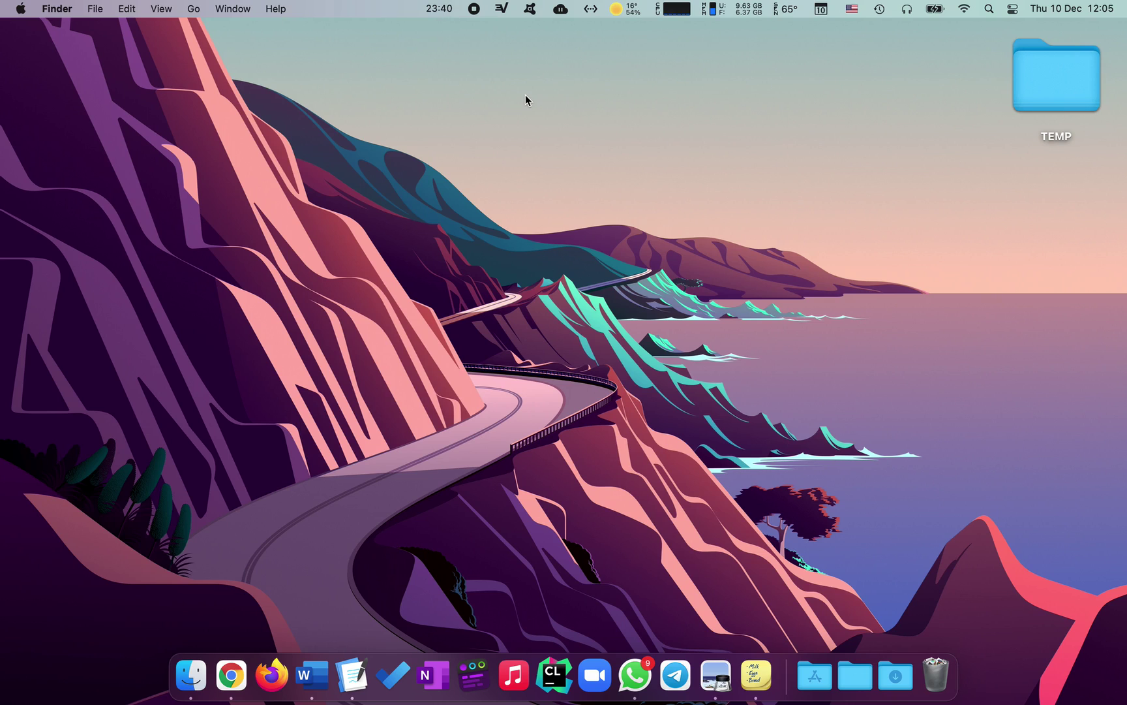
left_click(435, 10)
Stop and quit Horo, then launch Post-it from Launchpad
left_click(415, 83)
left_click(447, 9)
left_click(424, 84)
key("F4")
scroll(446, 139, "right", 3)
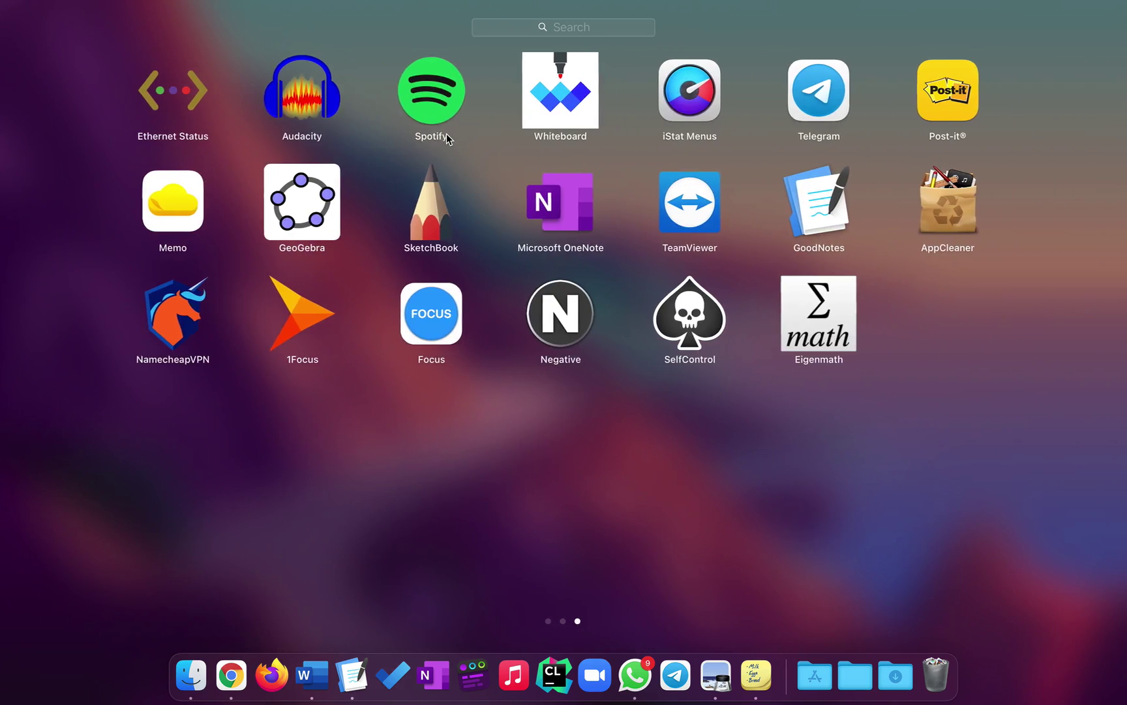
left_click(952, 90)
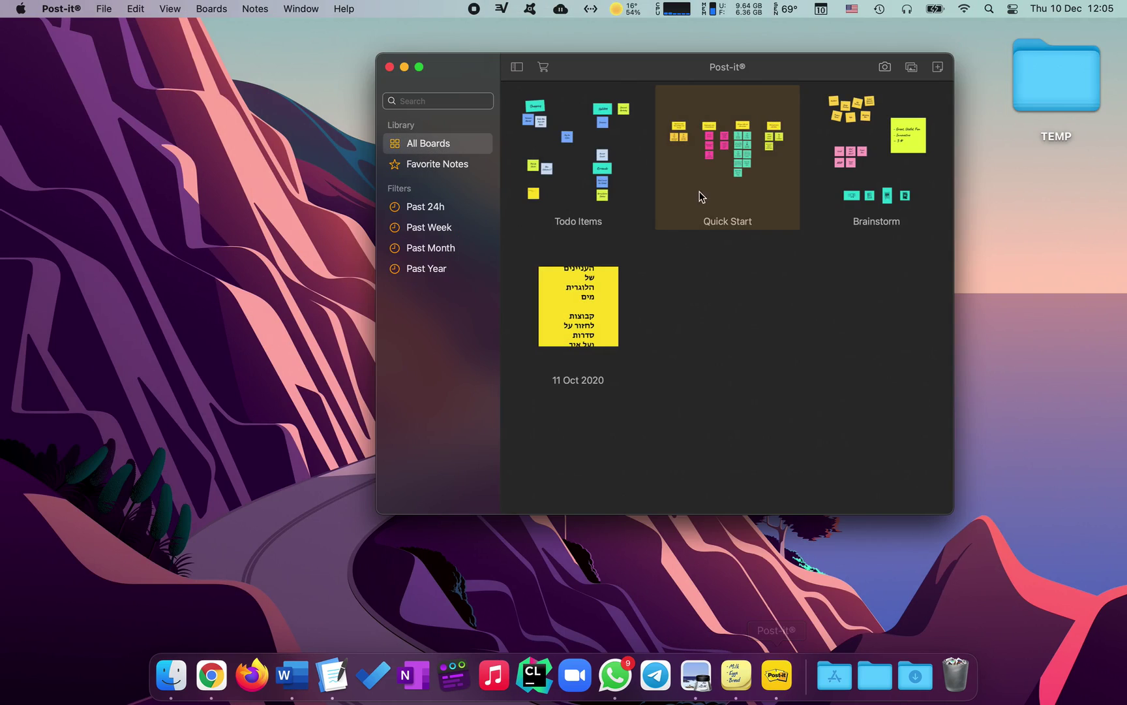
Open the Todo Items board and nudge its window up and left
double_click(609, 158)
scroll(653, 137, "down", 2)
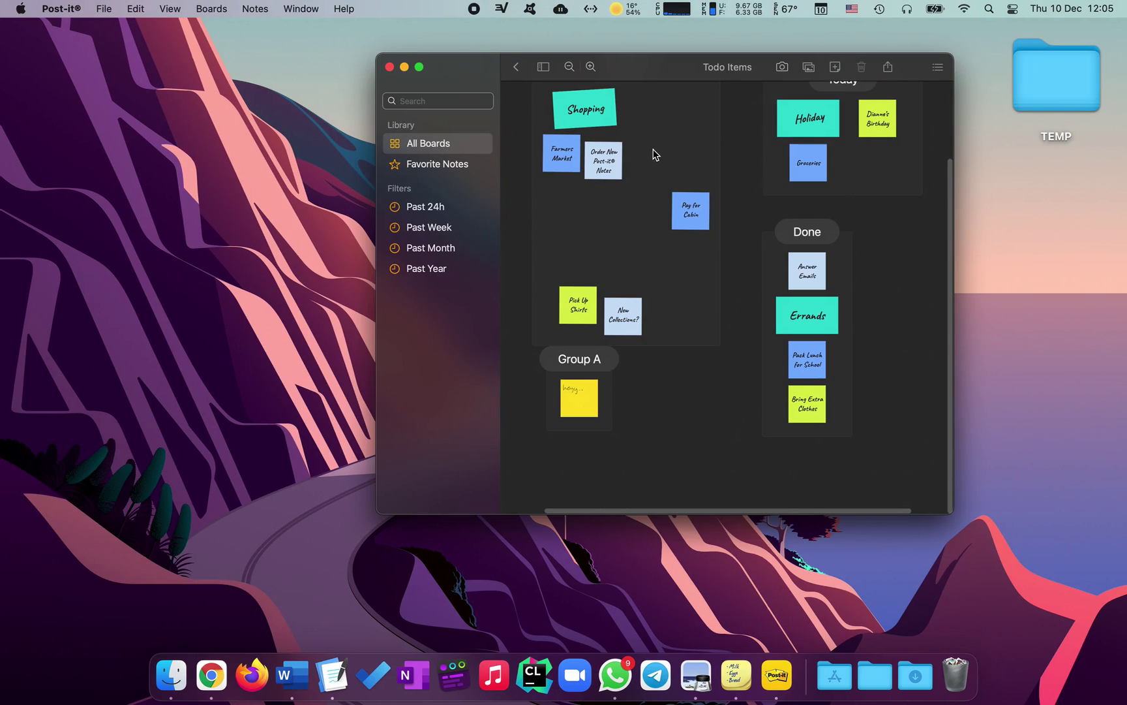
scroll(637, 227, "up", 3)
scroll(634, 234, "down", 3)
scroll(637, 201, "up", 3)
left_click_drag(639, 73, 632, 65)
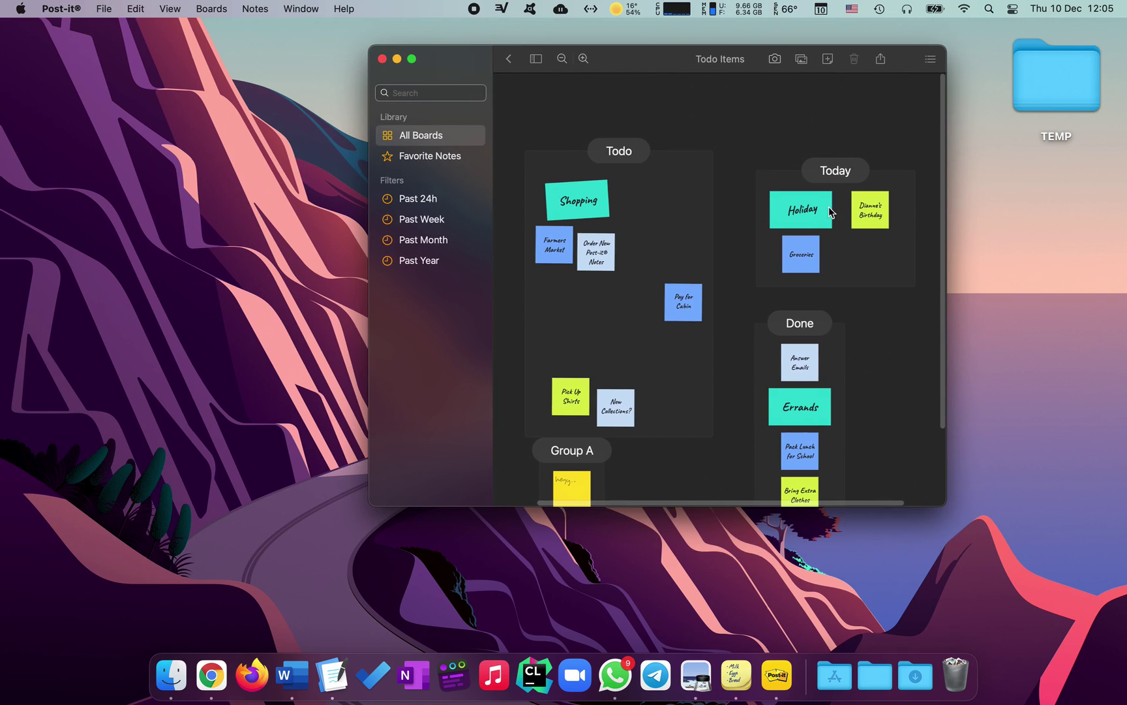
scroll(793, 270, "down", 5)
Open the Answer Emails note full-screen, then go back to the previous 'heyy...' note
double_click(794, 271)
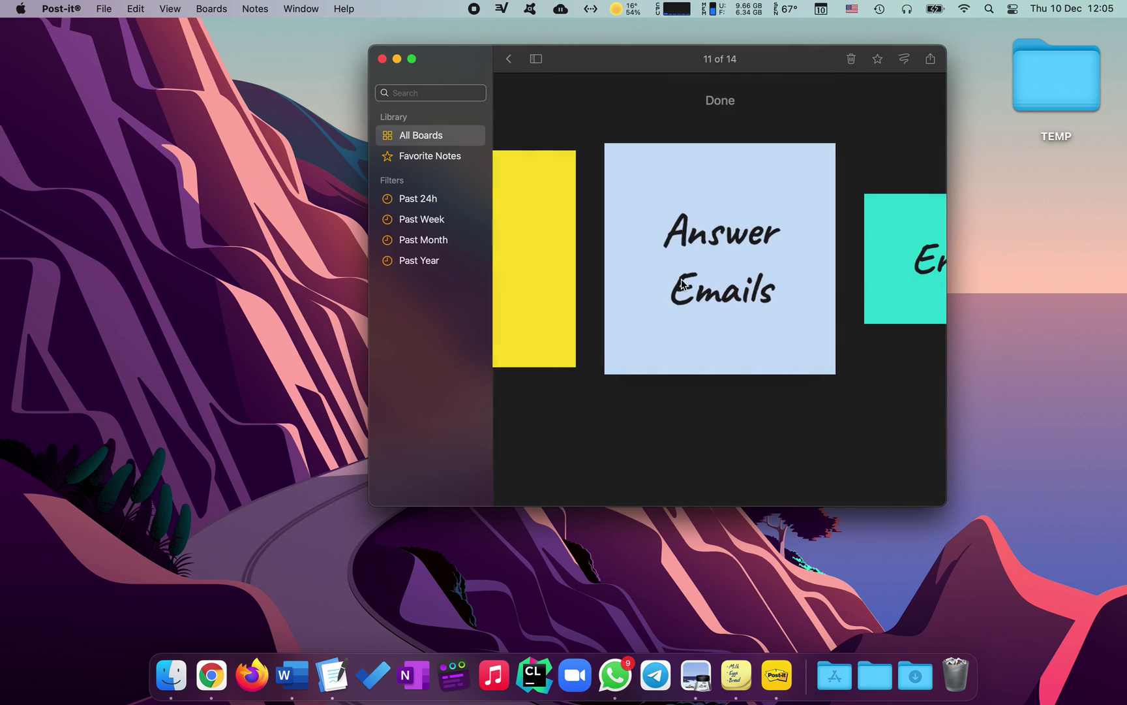
left_click_drag(647, 73, 611, 20)
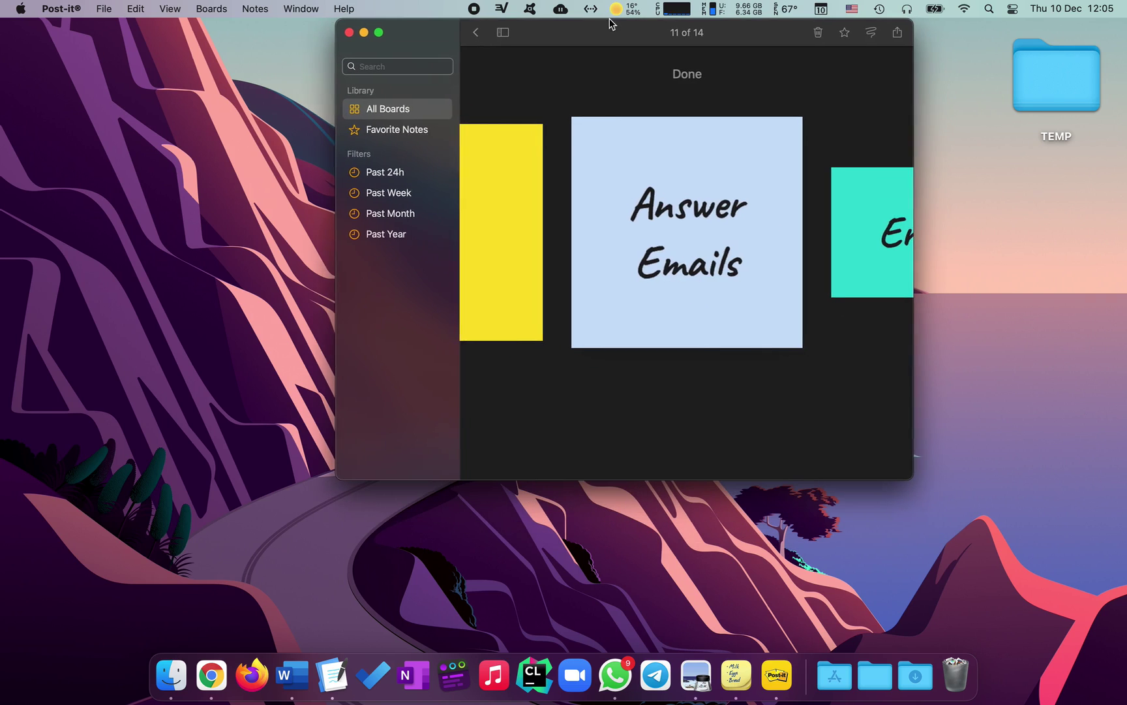
double_click(661, 32)
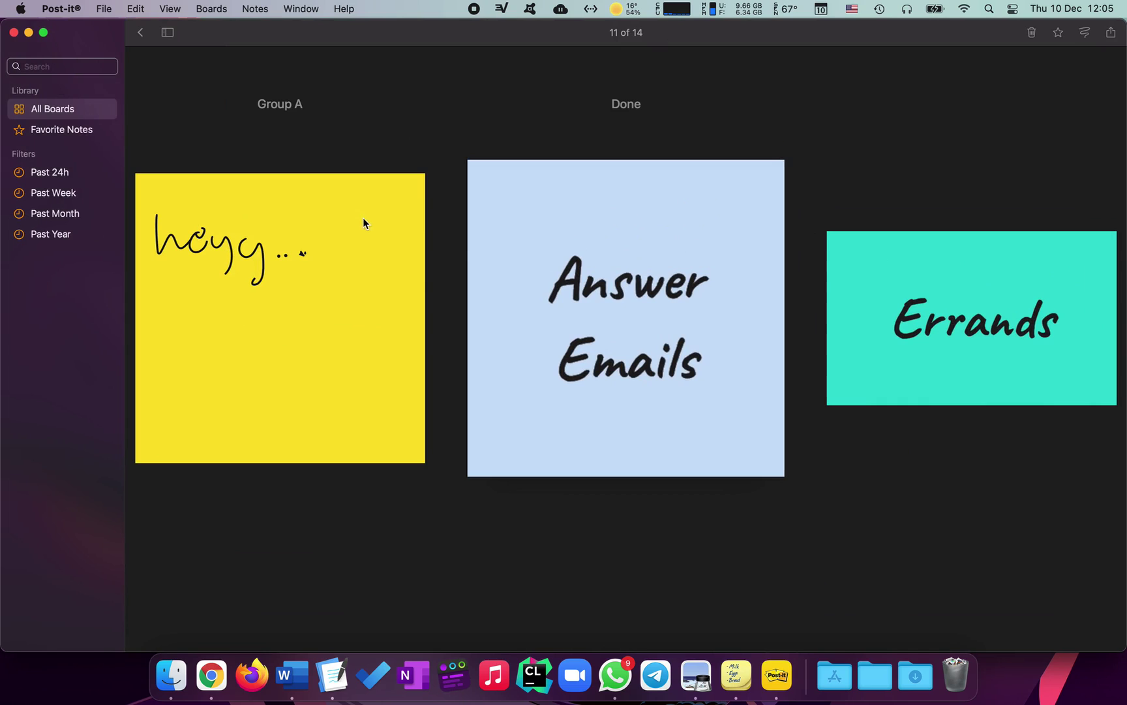
left_click(332, 296)
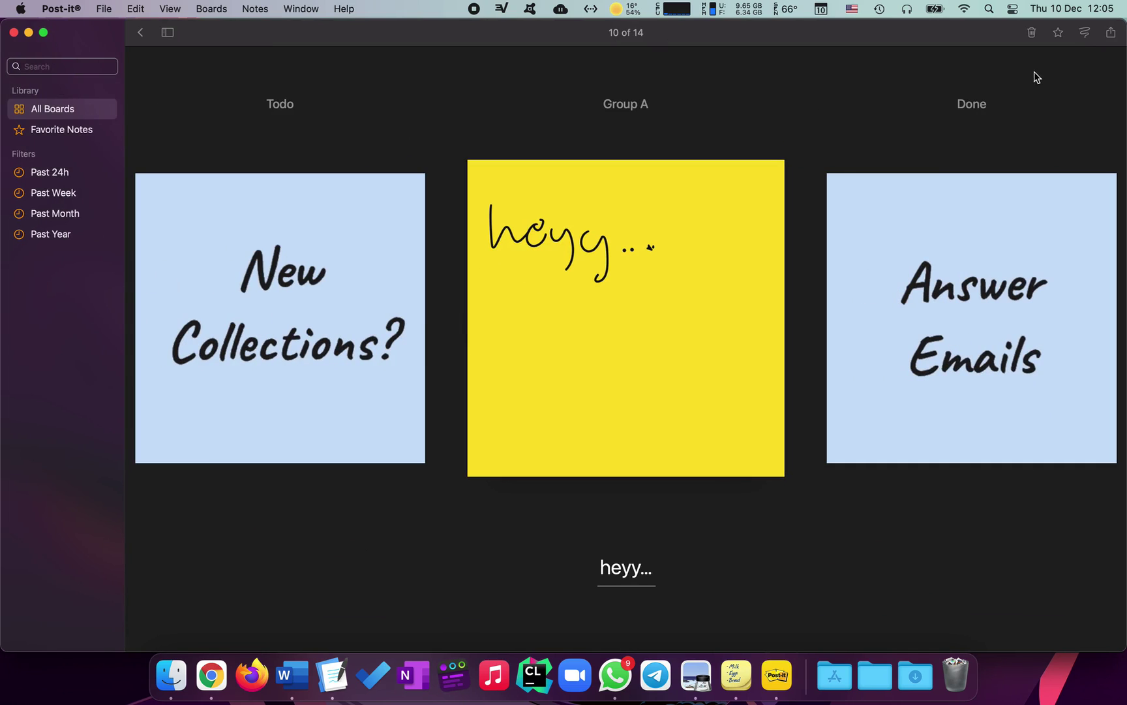
Handwrite 'hello' below the underlined 'heyy...' and save the note
left_click(1083, 36)
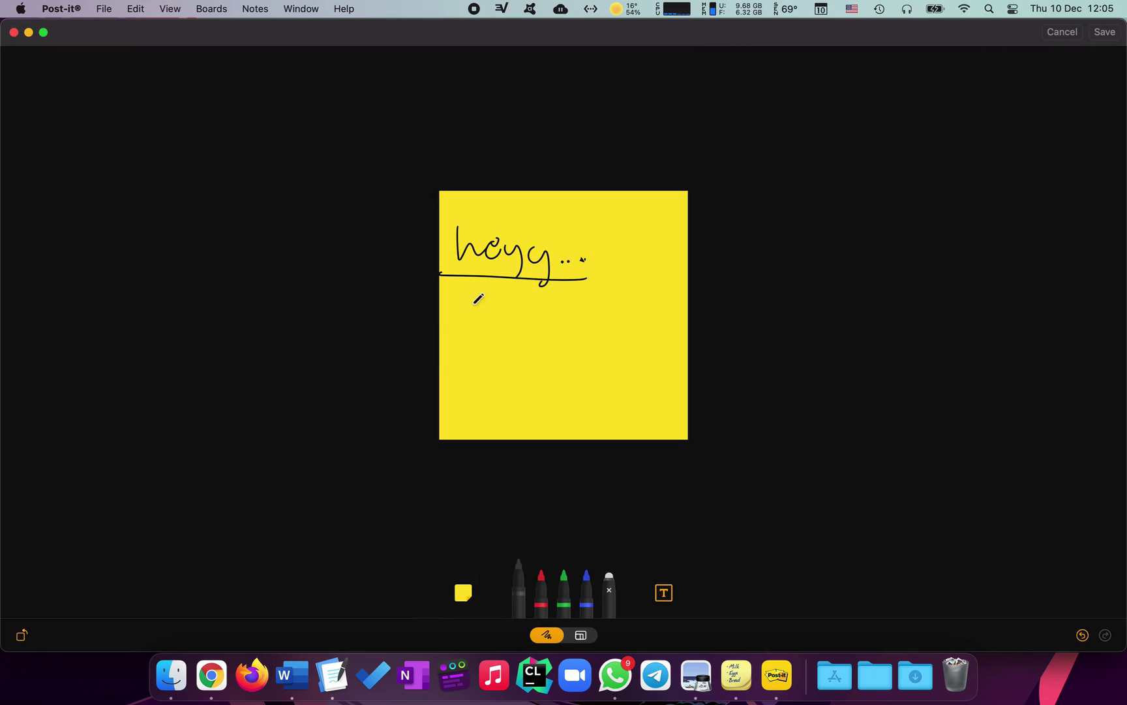
mouse_move(463, 295)
left_mouse_down()
mouse_move(460, 344)
mouse_move(505, 309)
mouse_move(540, 331)
mouse_move(522, 370)
mouse_move(543, 393)
left_mouse_up()
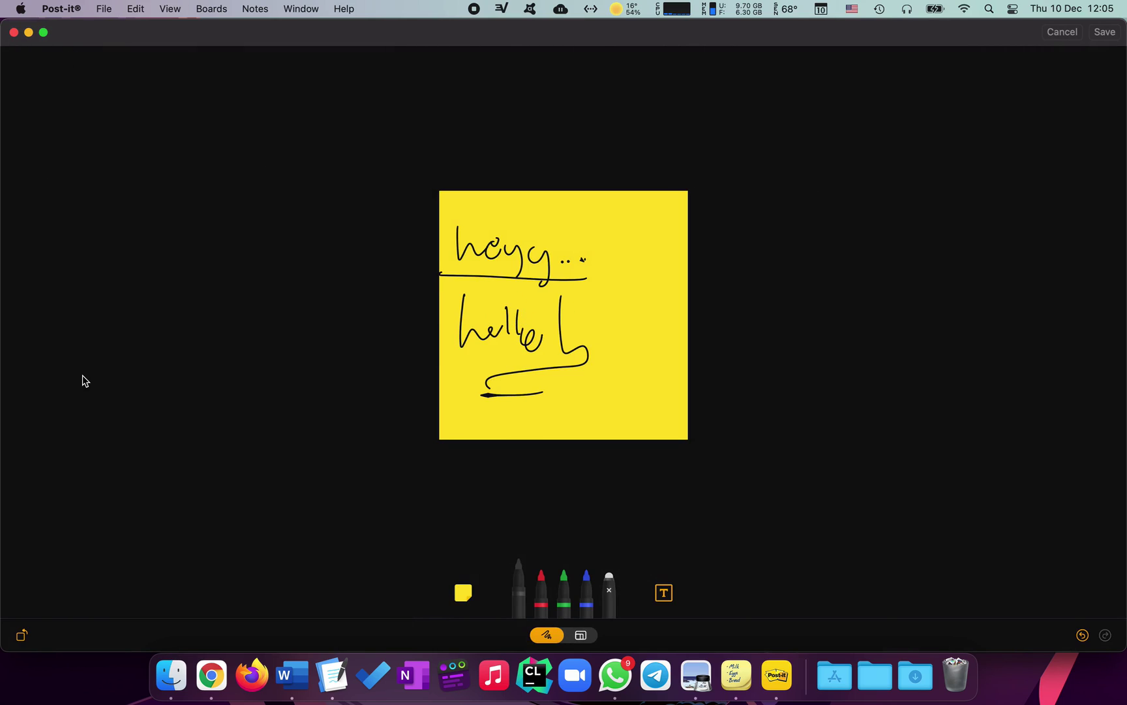
left_click(1105, 32)
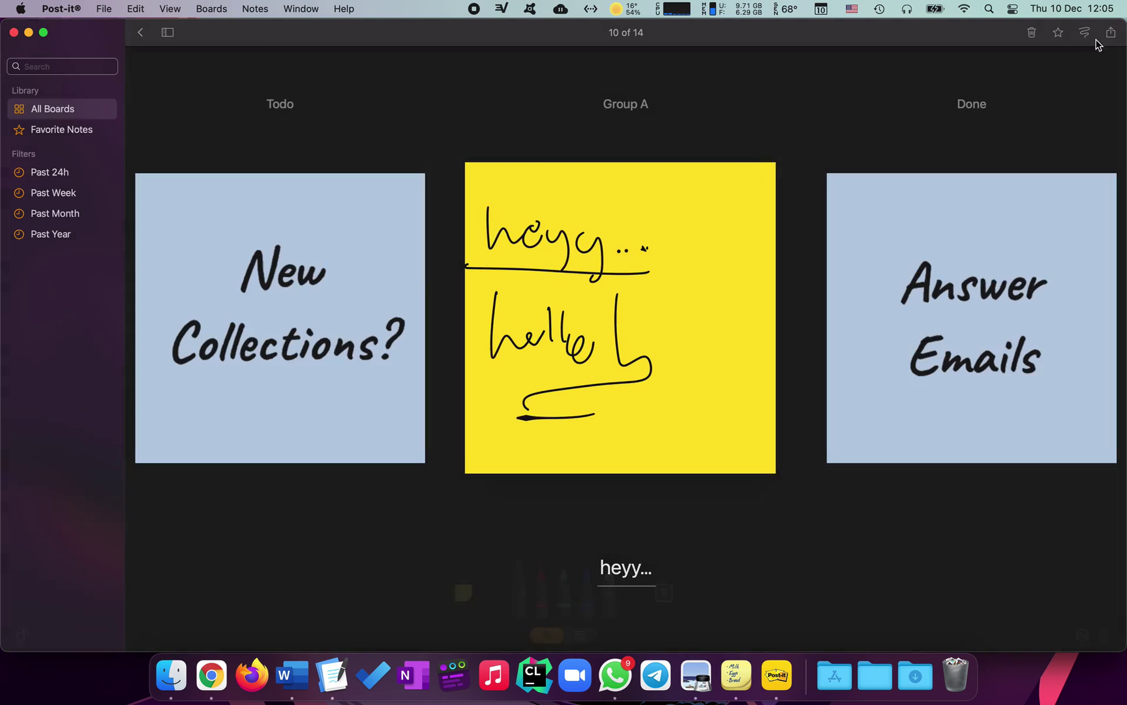
Return to the whole Todo Items board and scroll through its groups
left_click(142, 32)
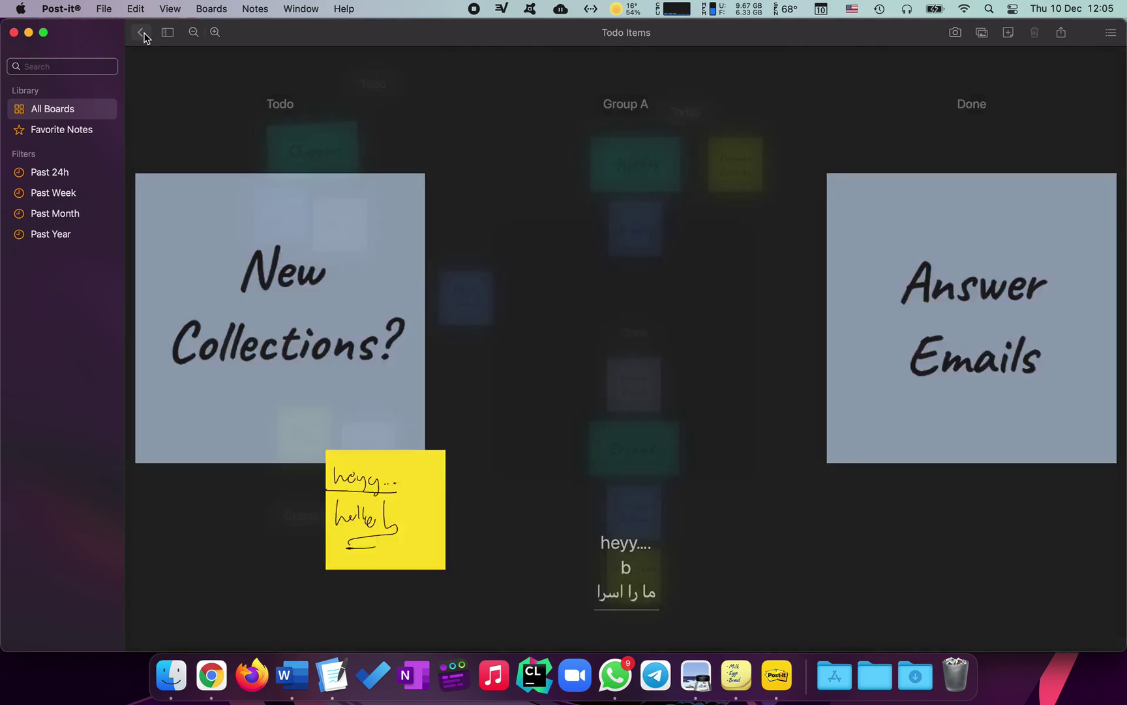
scroll(335, 385, "down", 2)
scroll(737, 189, "up", 4)
scroll(212, 604, "down", 4)
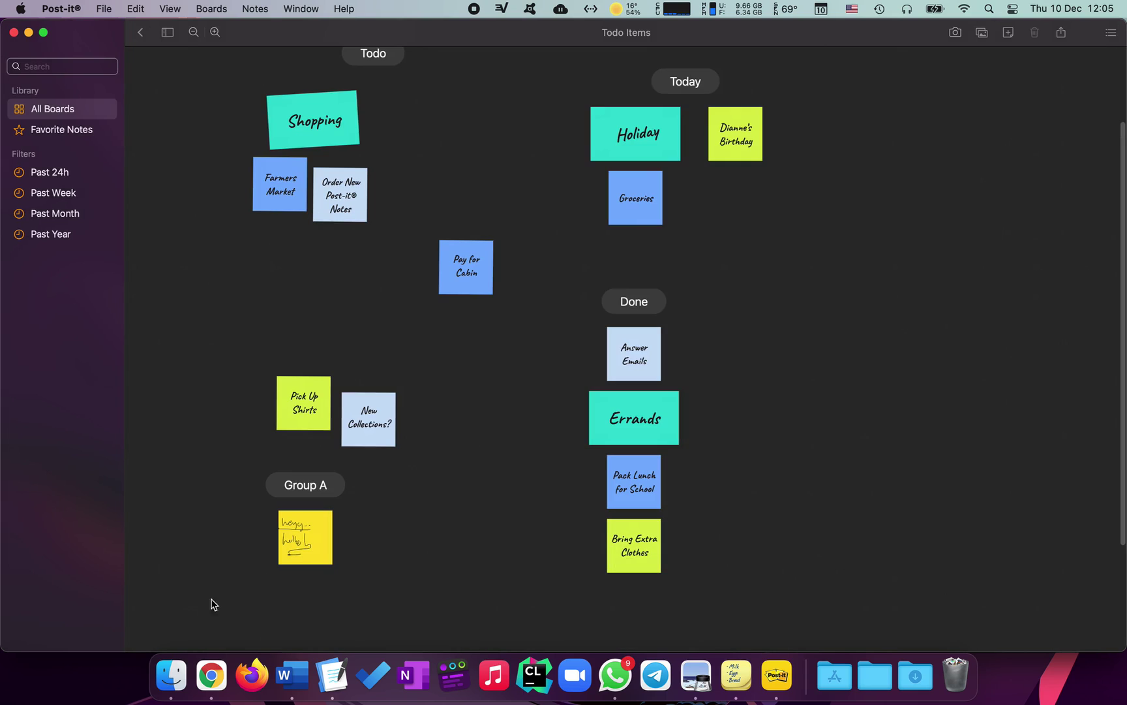
scroll(493, 508, "down", 4)
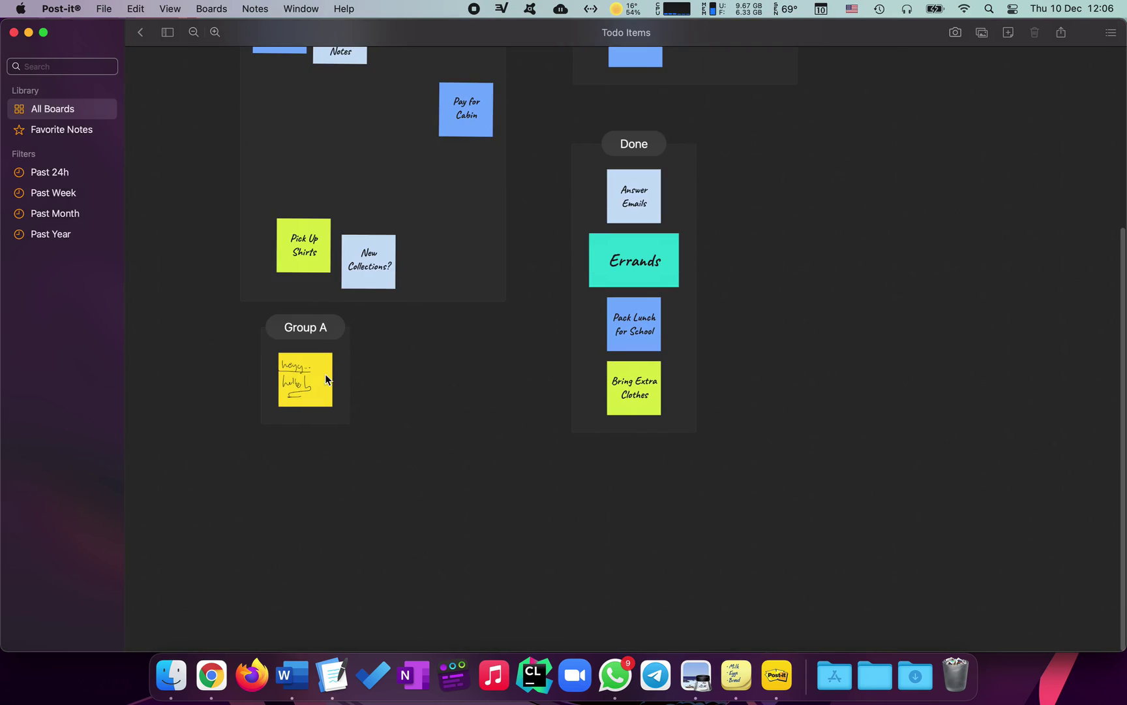
scroll(326, 378, "up", 6)
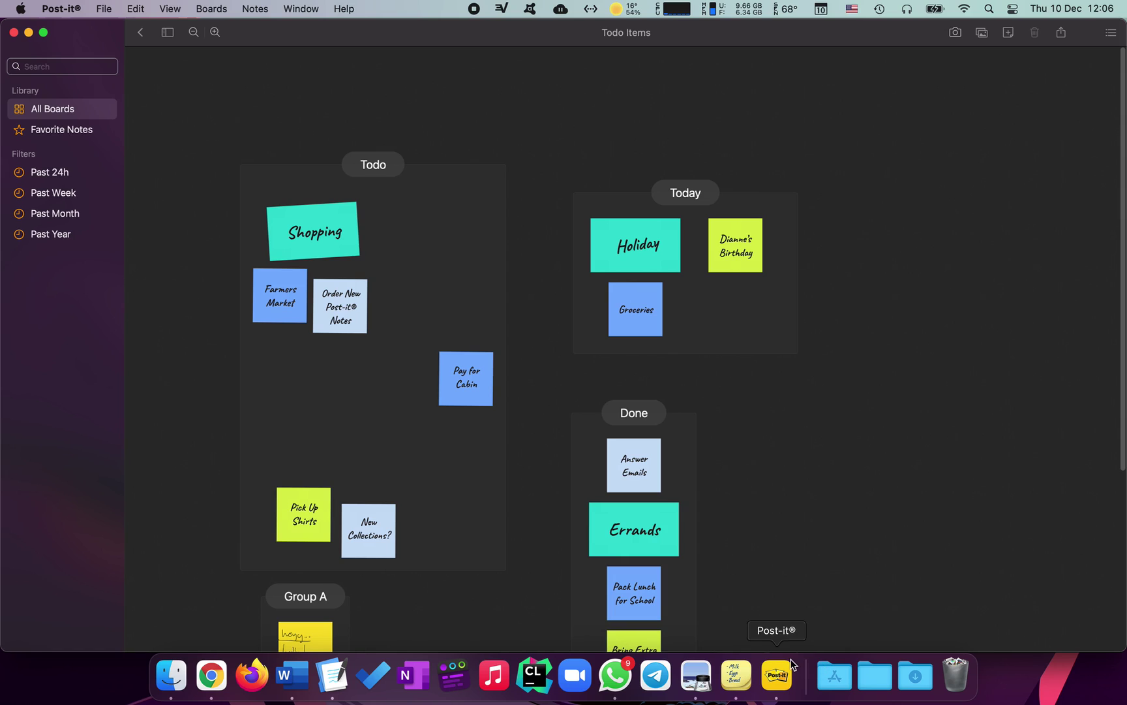
Go back to All Boards, browse the Order Post-it Notes shop, and close it
left_click(140, 31)
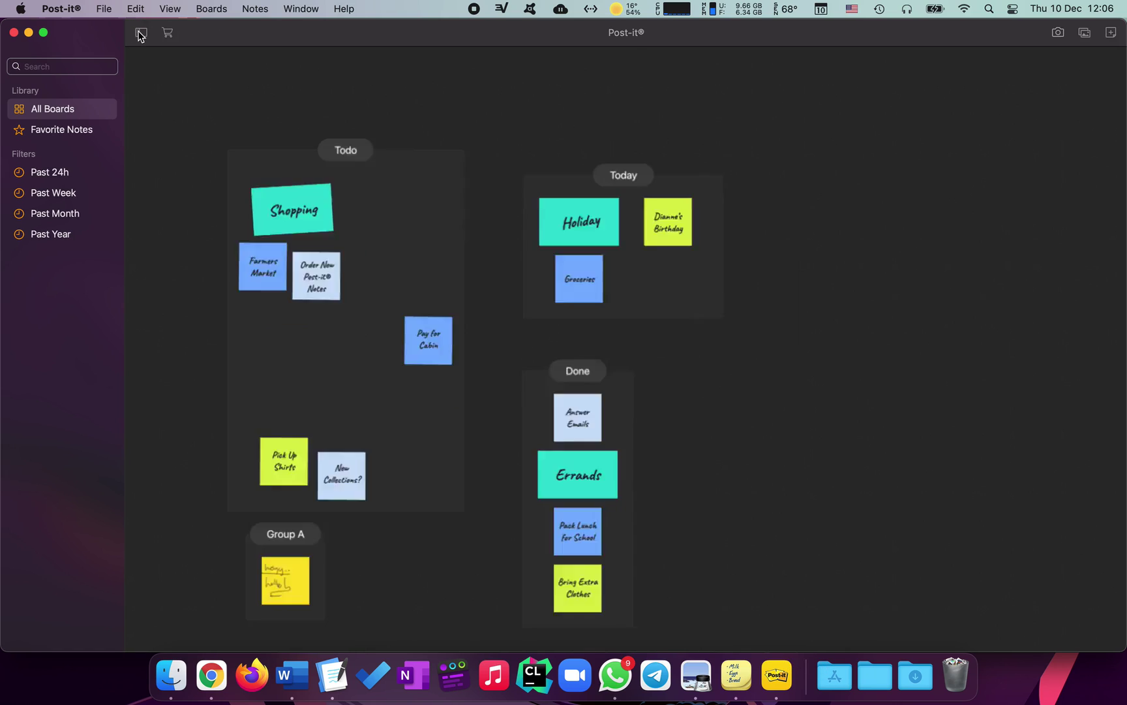
left_click(167, 32)
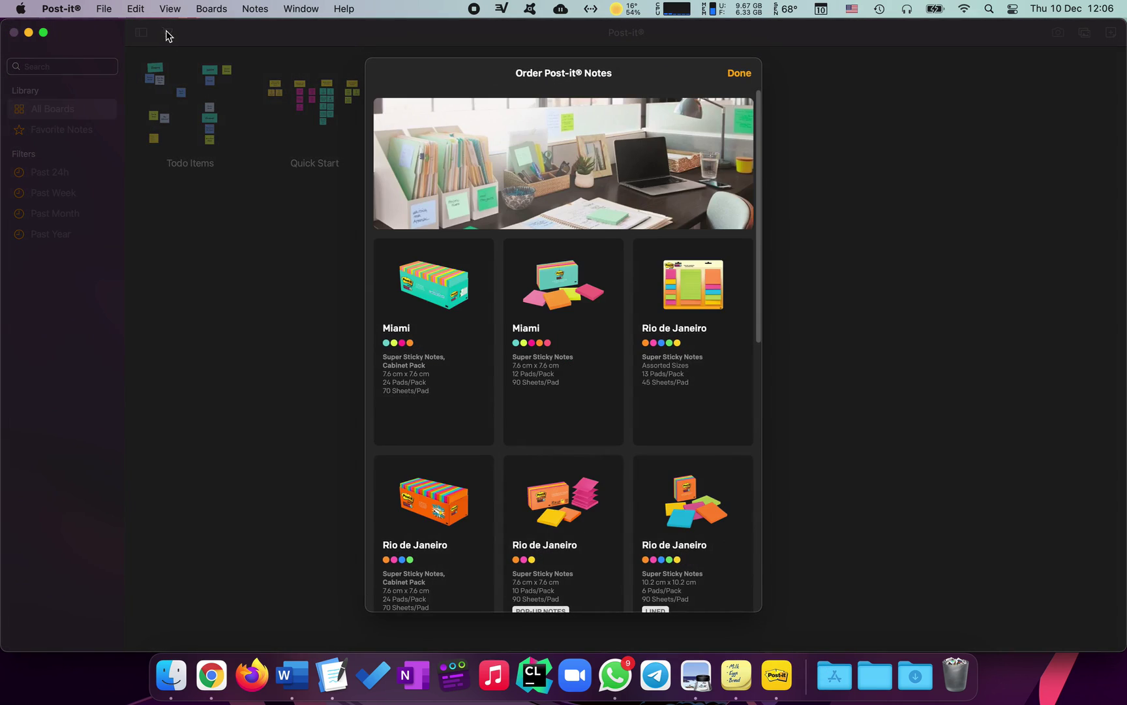
scroll(456, 383, "down", 8)
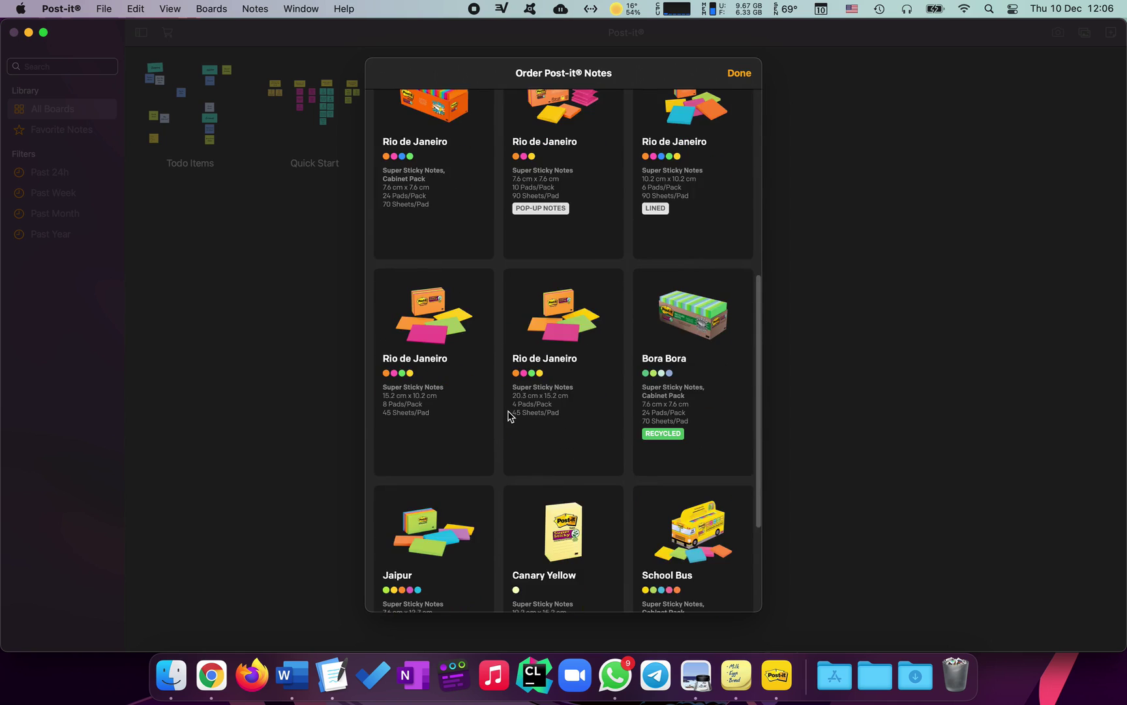
scroll(511, 411, "up", 3)
scroll(513, 401, "up", 3)
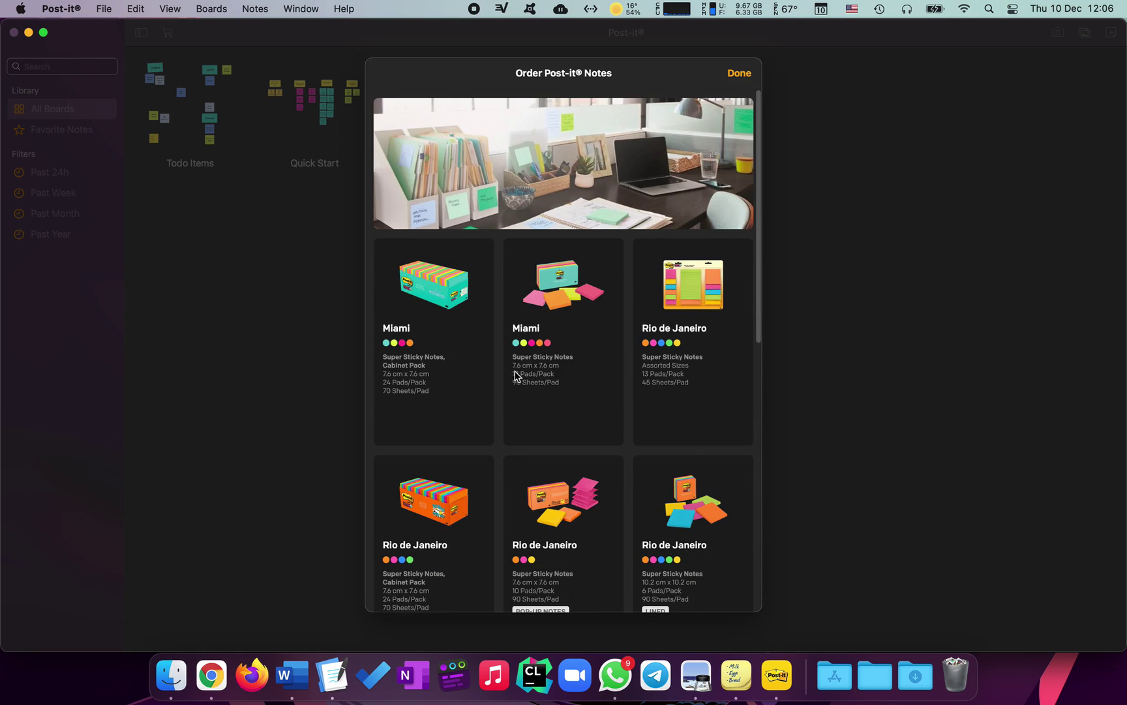
scroll(523, 358, "down", 8)
scroll(524, 358, "up", 4)
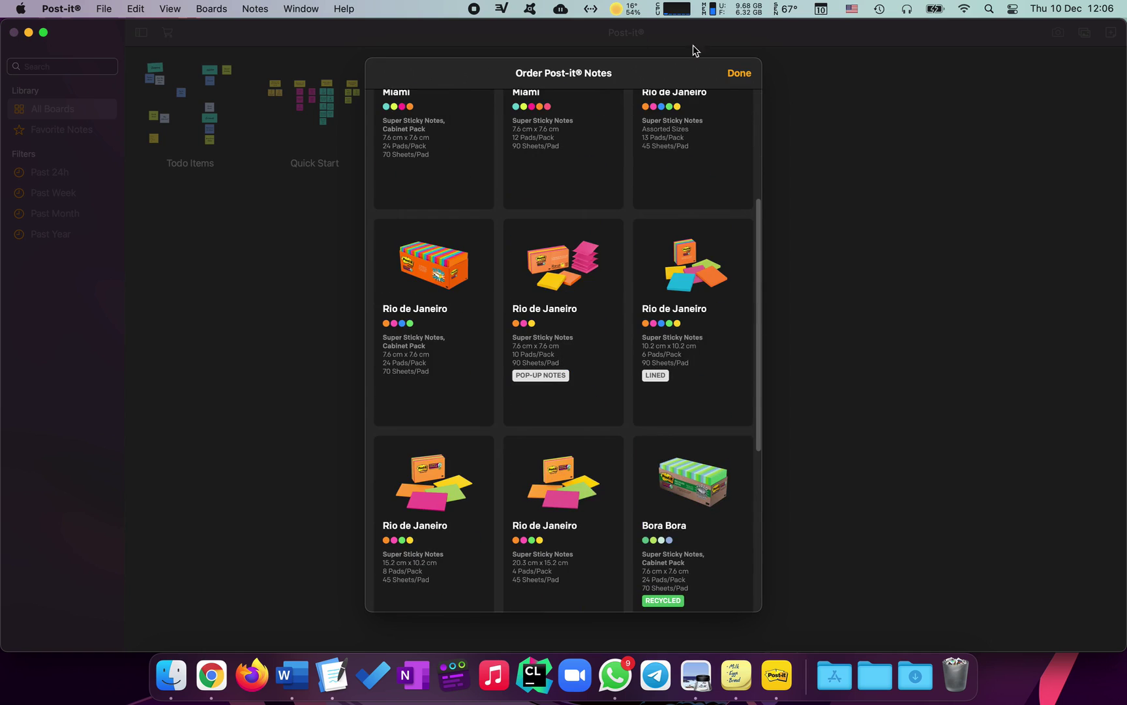
left_click(739, 73)
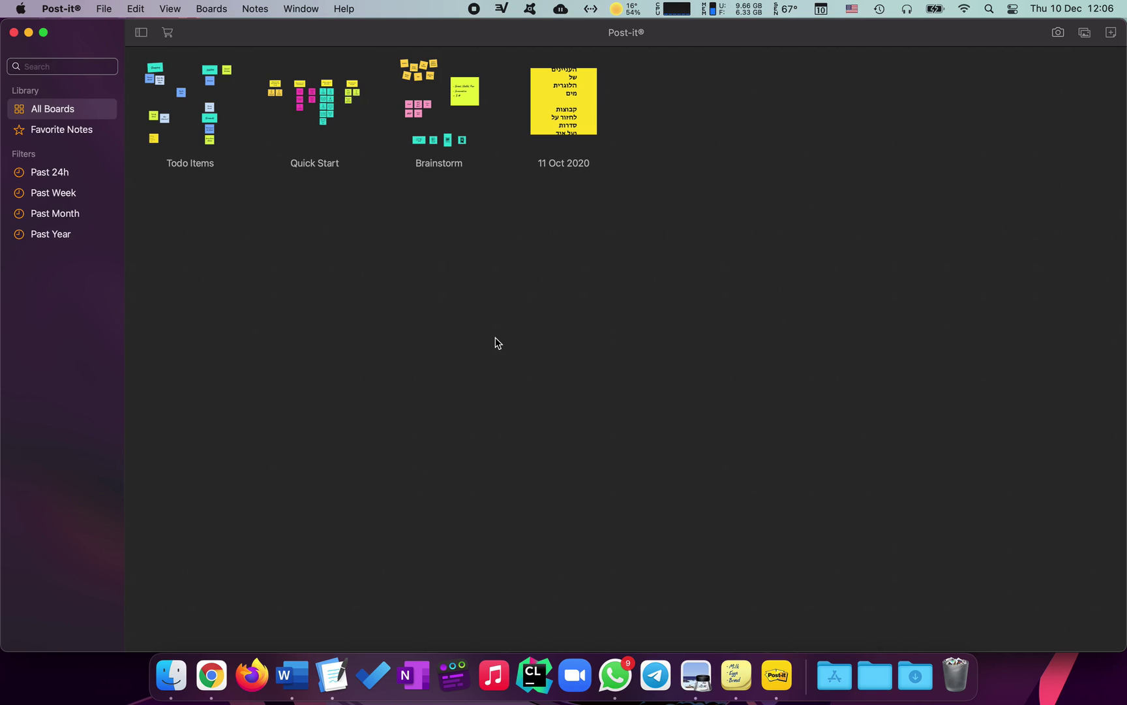
Launch GoodNotes from Launchpad and view the Shared documents
key("F4")
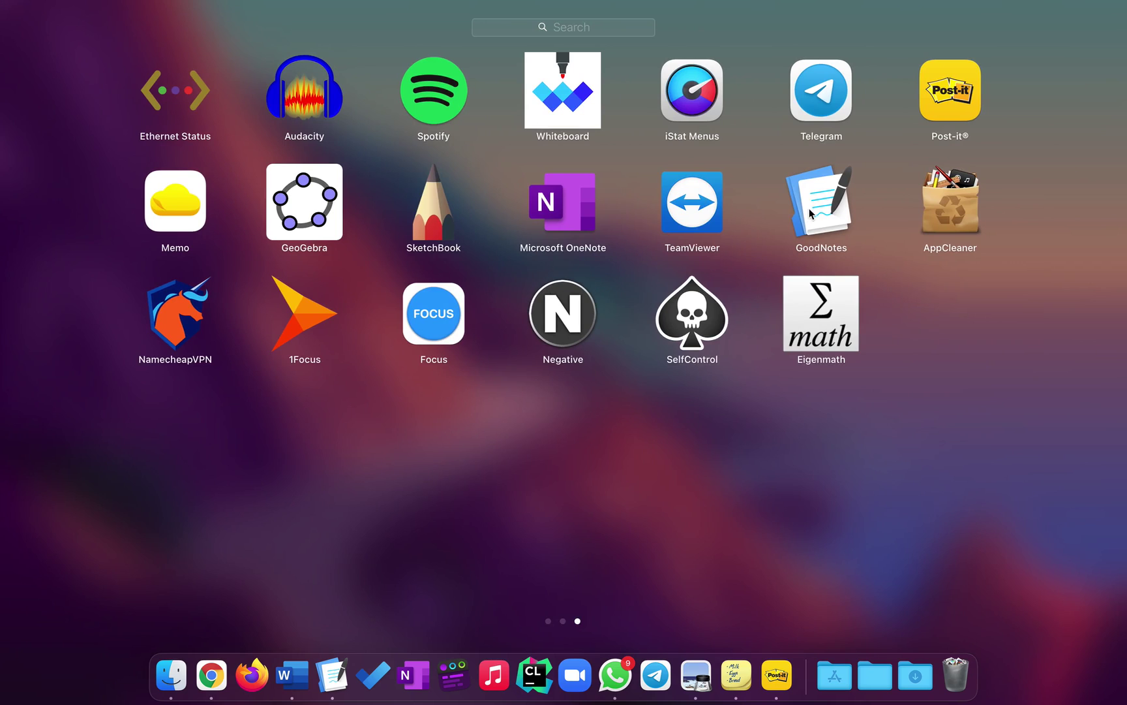
left_click(810, 208)
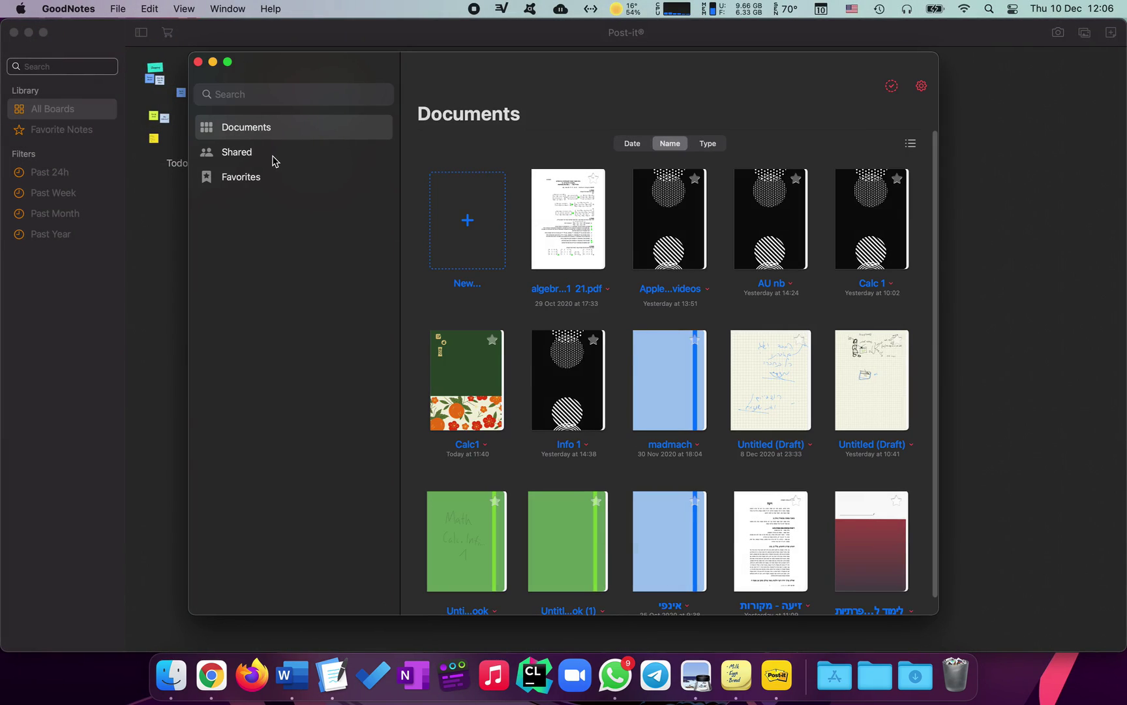
left_click(275, 156)
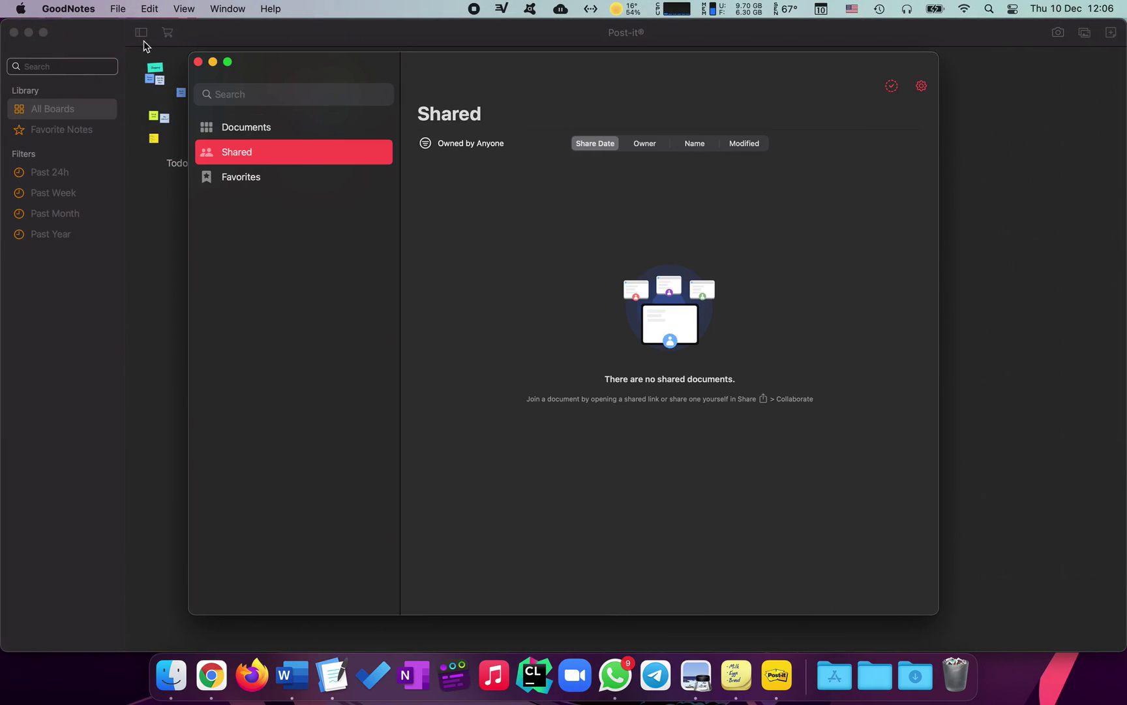
Open a new library window via File > New window and start a new notebook
left_click(69, 8)
mouse_move(117, 8)
left_click(130, 31)
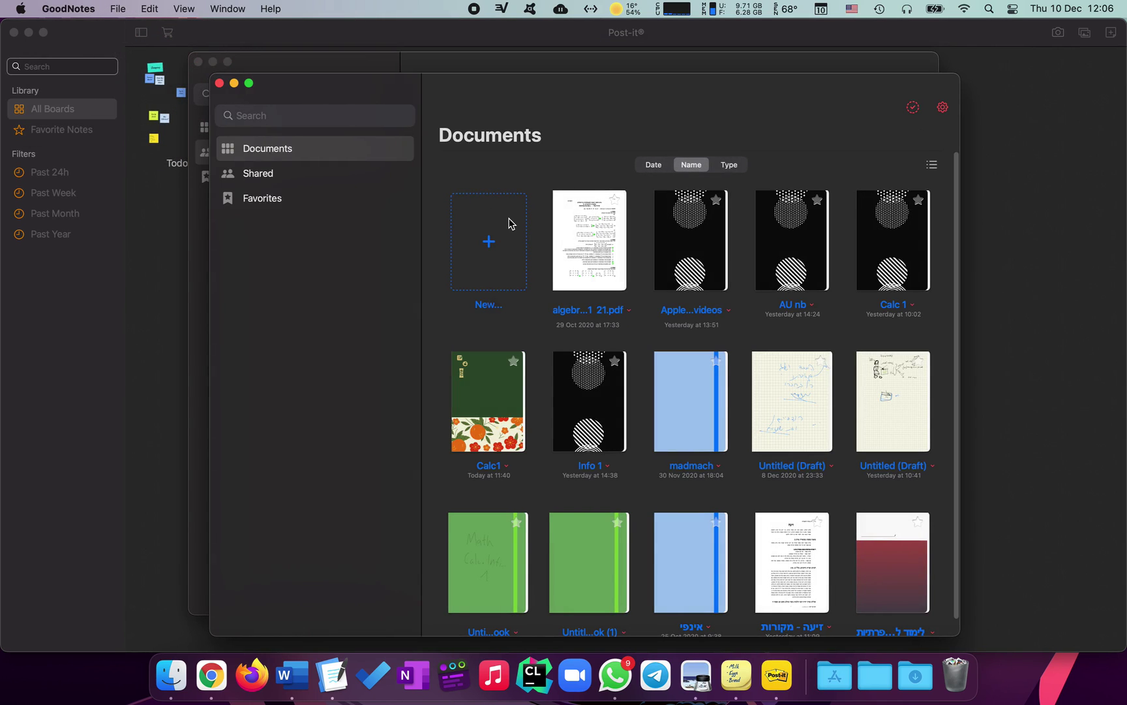
left_click(506, 223)
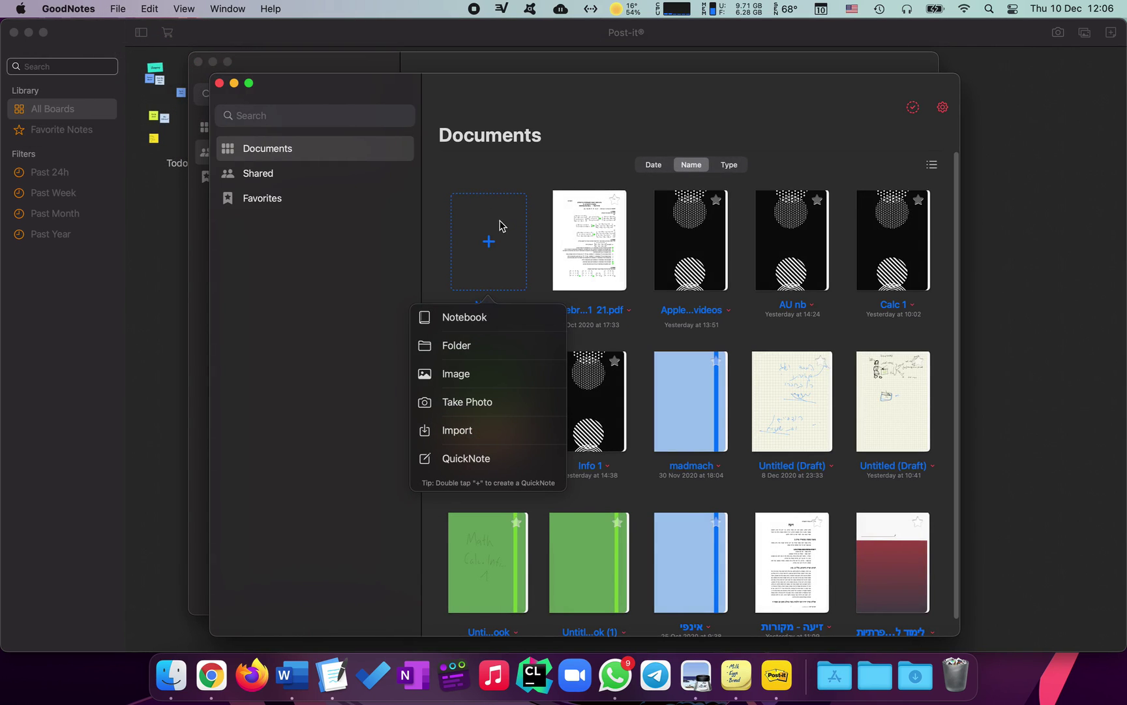
left_click(483, 322)
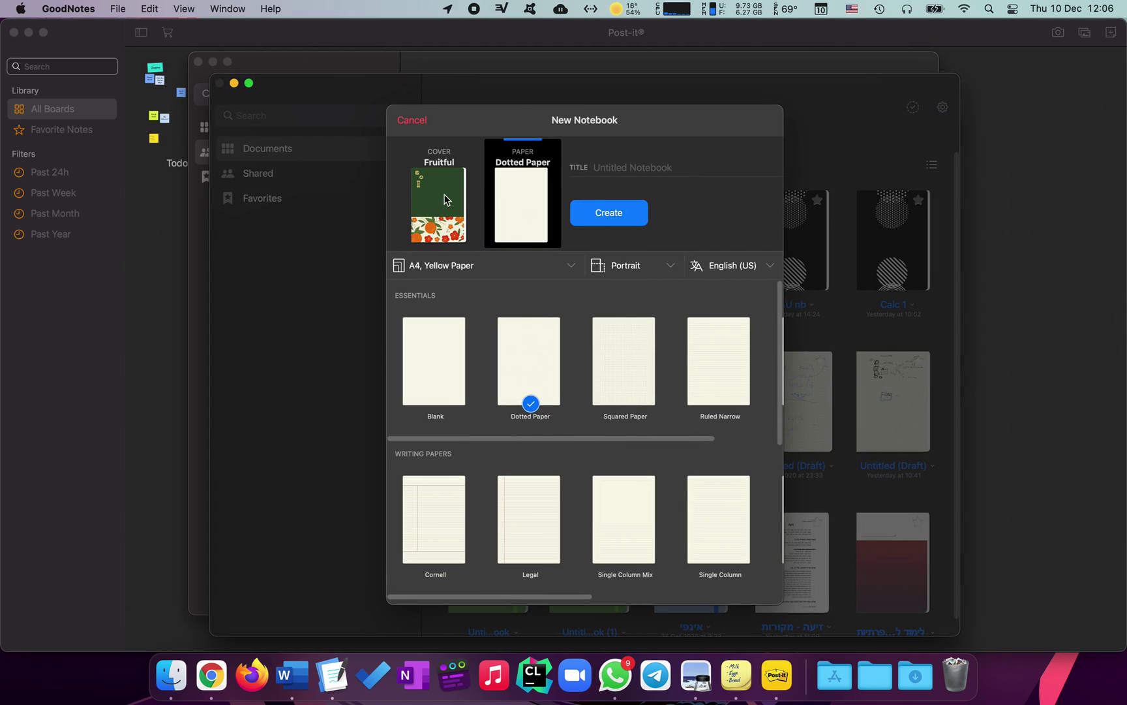
Create a 'Linear Algebra' notebook with Ruled Narrow paper and the Fruitful cover
scroll(447, 326, "down", 5)
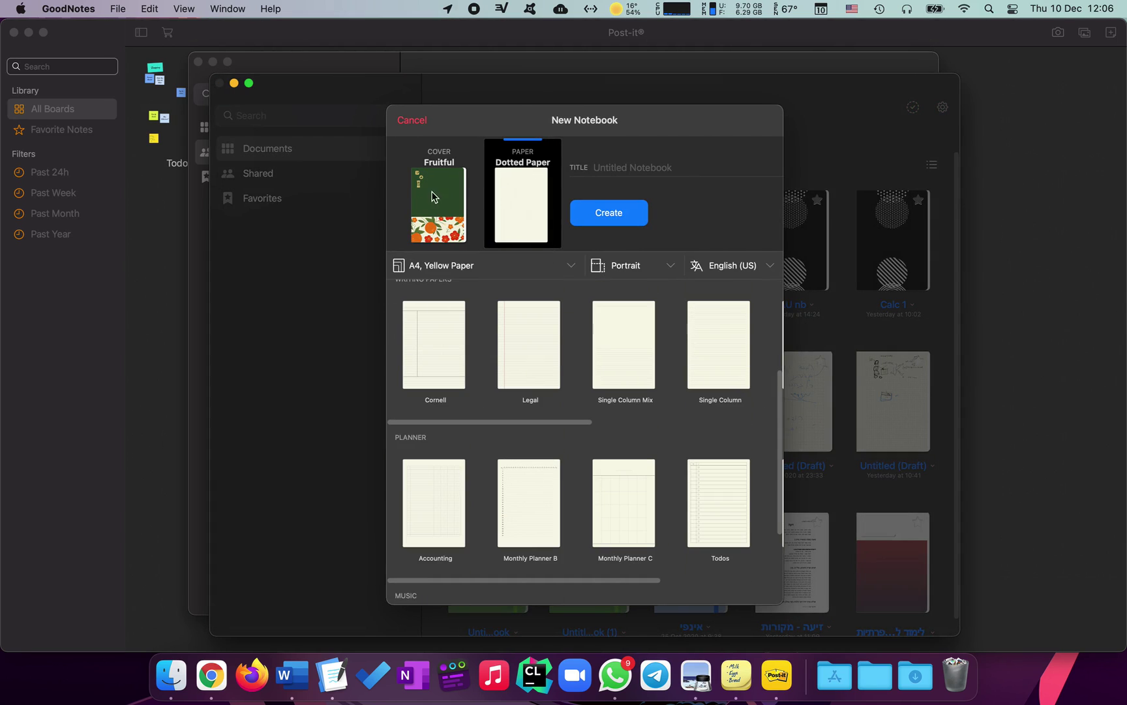
scroll(519, 370, "up", 5)
scroll(567, 385, "down", 5)
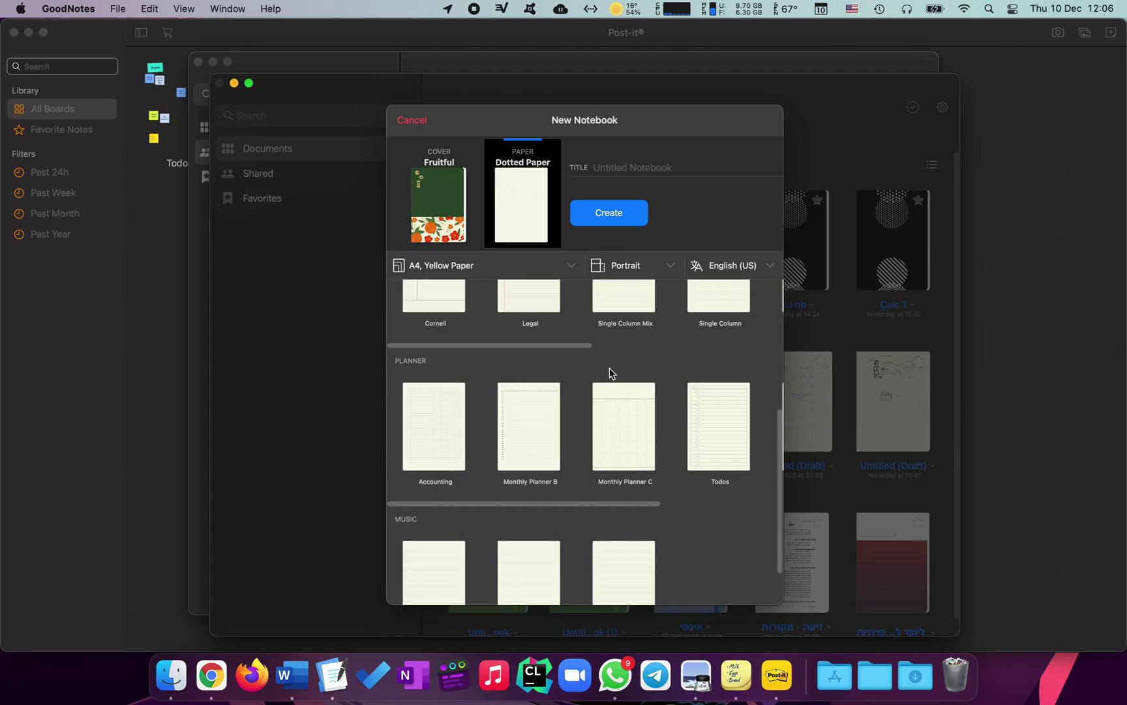
scroll(613, 436, "up", 5)
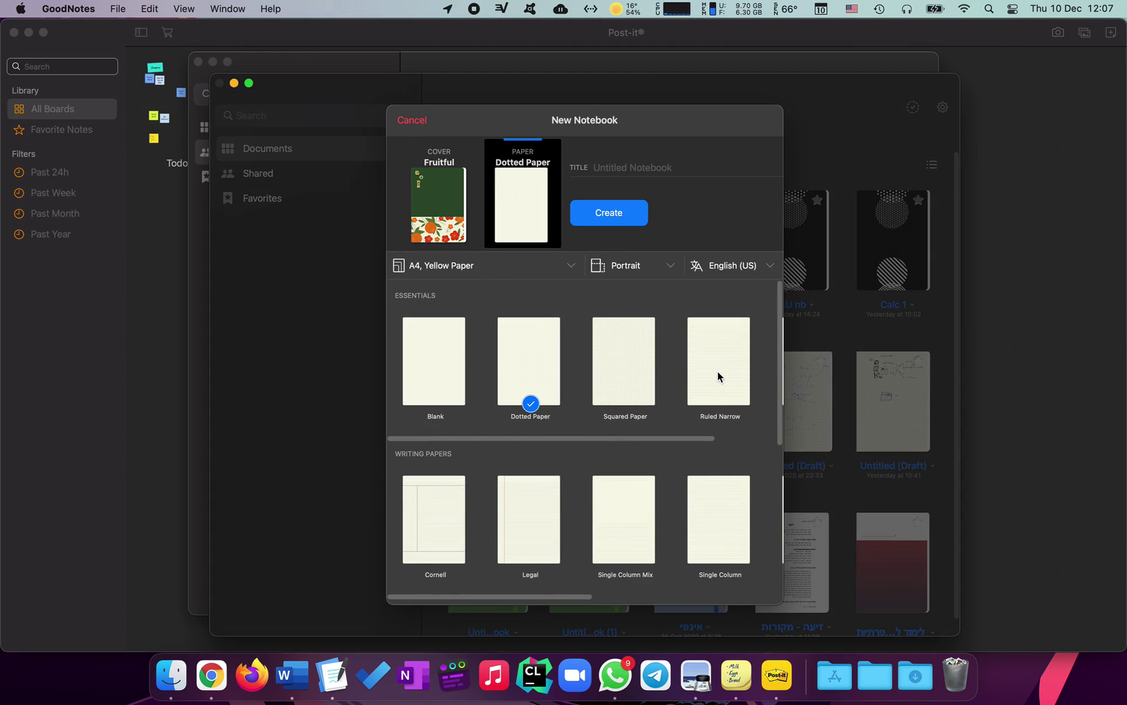
left_click(718, 376)
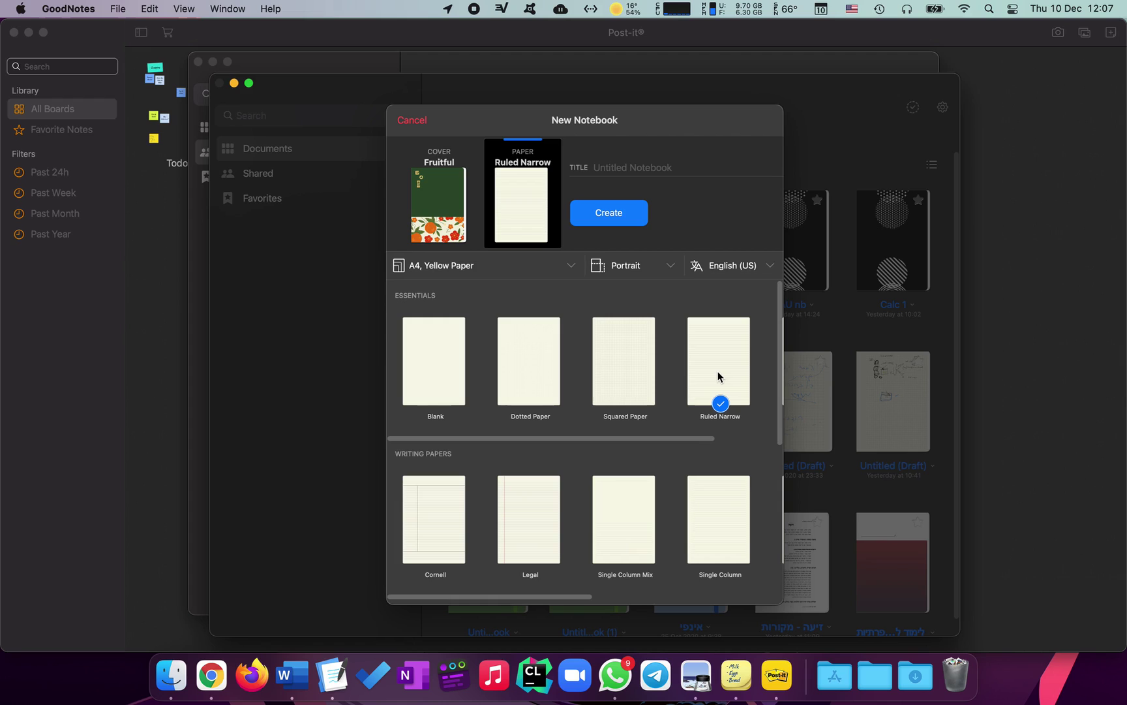
left_click(634, 165)
type("Linear Algebra")
key("Return")
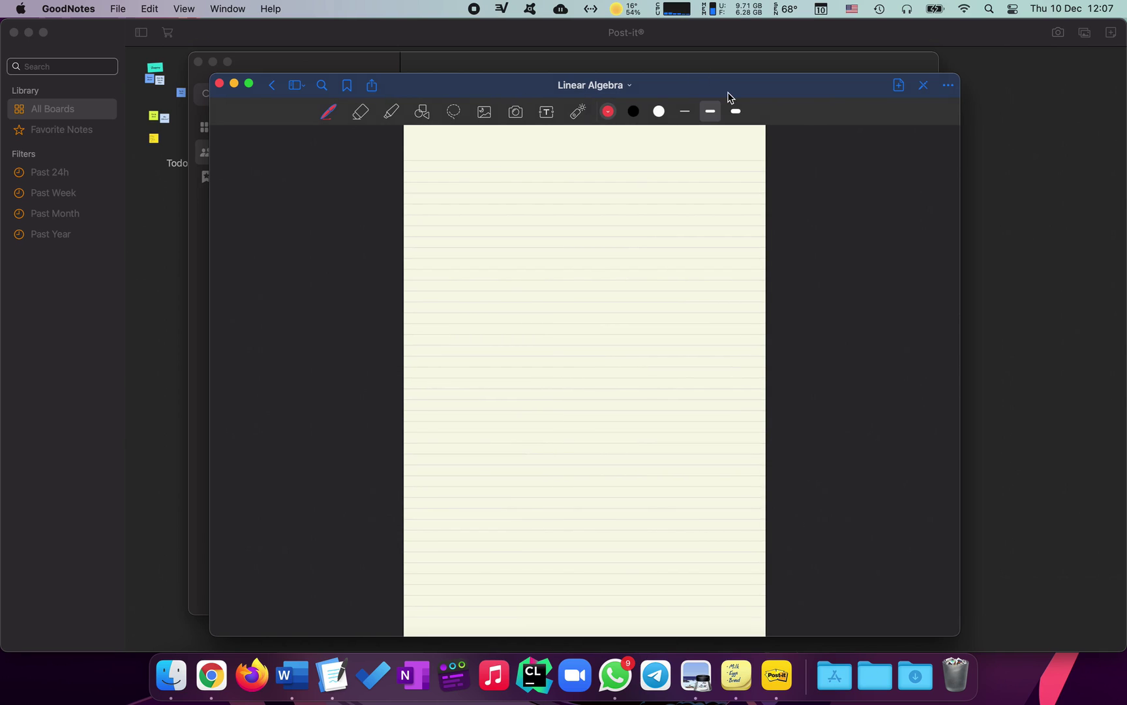
Maximise the notebook and handwrite 'linear A' in white ink on the cover, undoing a stray letter
left_click(248, 84)
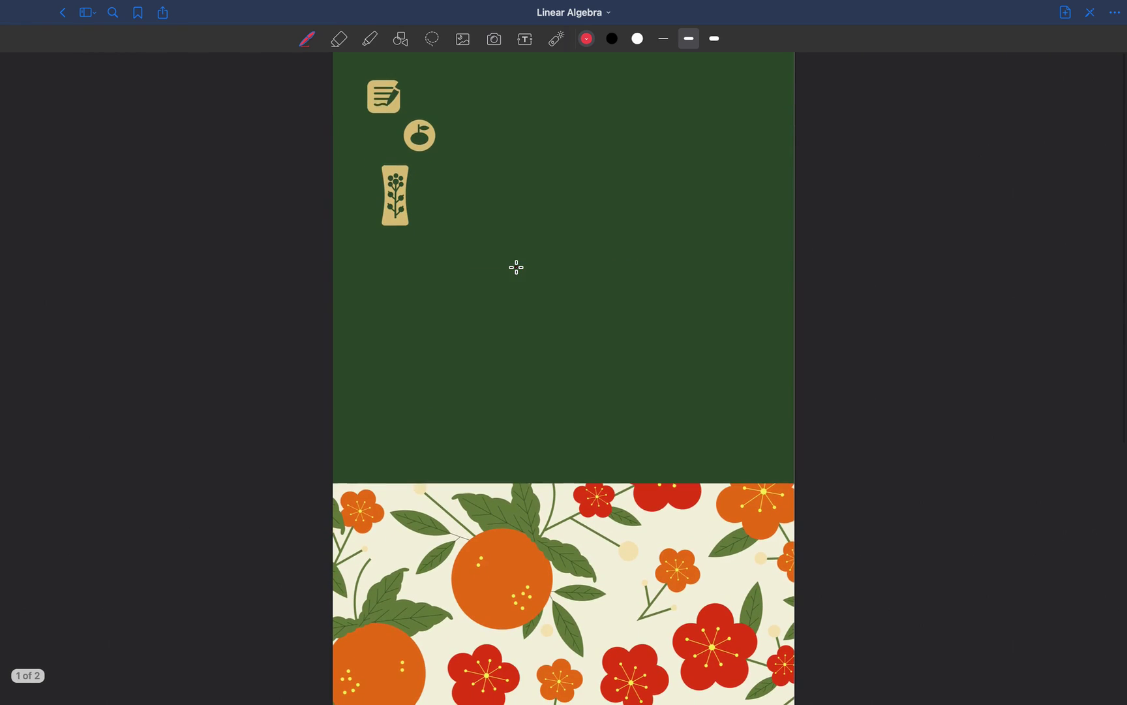
left_click(638, 39)
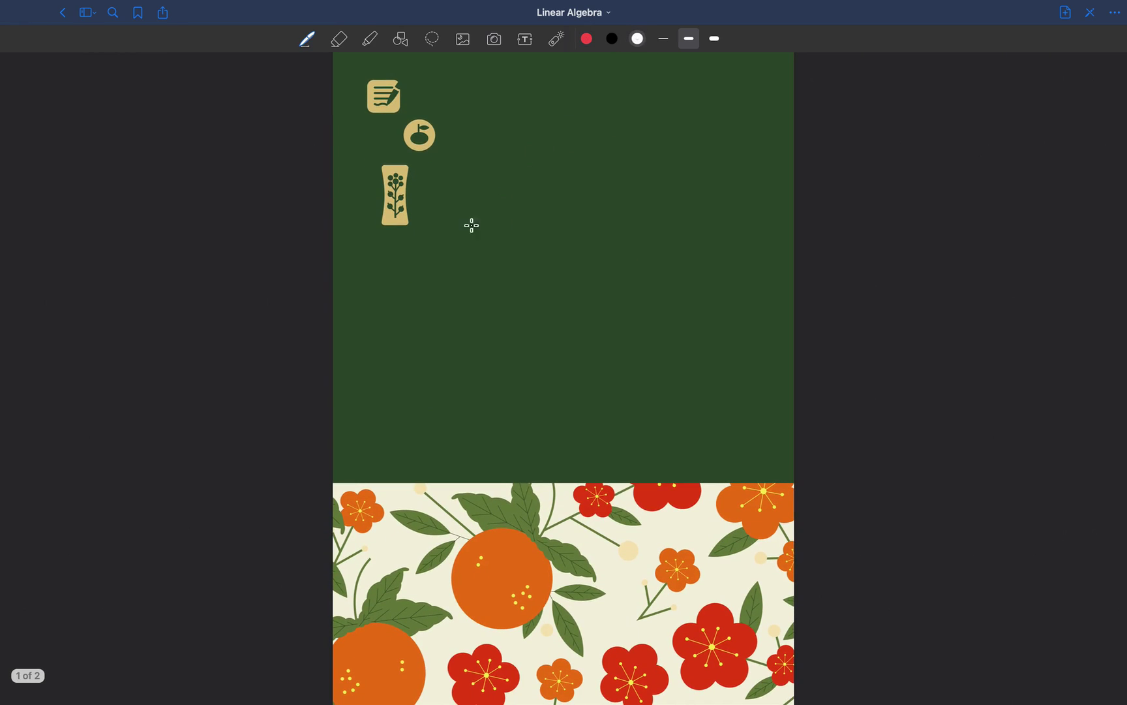
mouse_move(474, 230)
left_mouse_down()
mouse_move(654, 214)
mouse_move(690, 171)
mouse_move(699, 229)
left_mouse_up()
left_click(510, 213)
key("super+z")
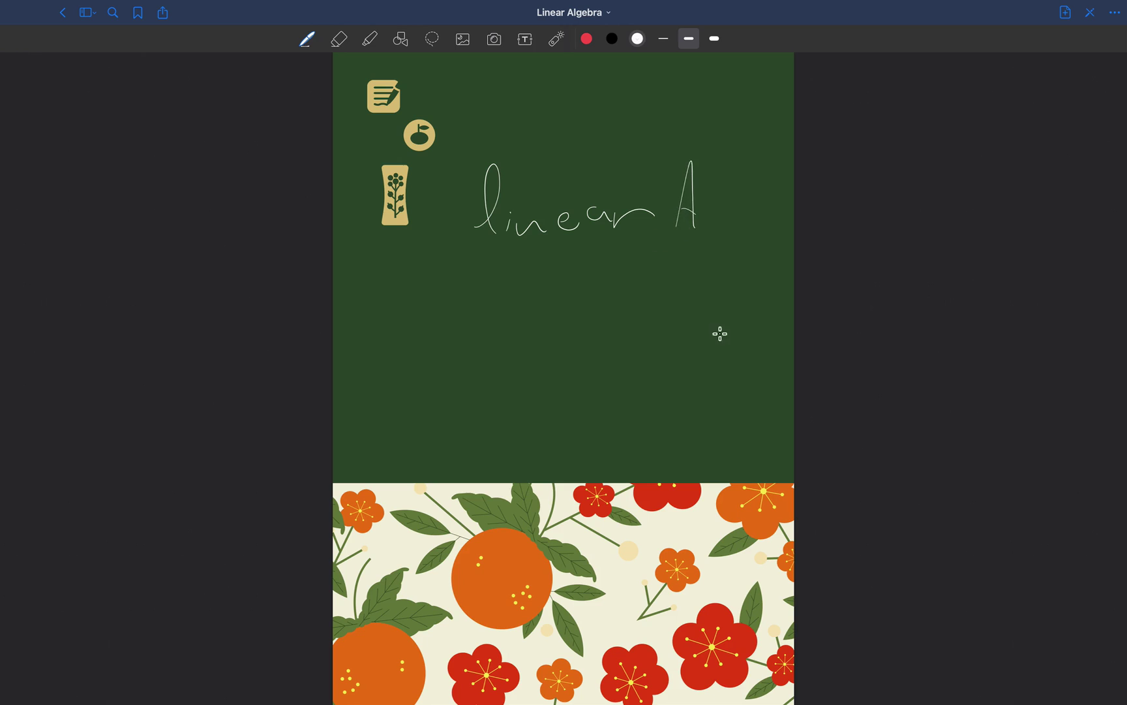
scroll(720, 332, "down", 10)
On page 2, switch to black ink and write the matrix's opening parenthesis and first row 0 1 0 | 5
scroll(723, 343, "up", 5)
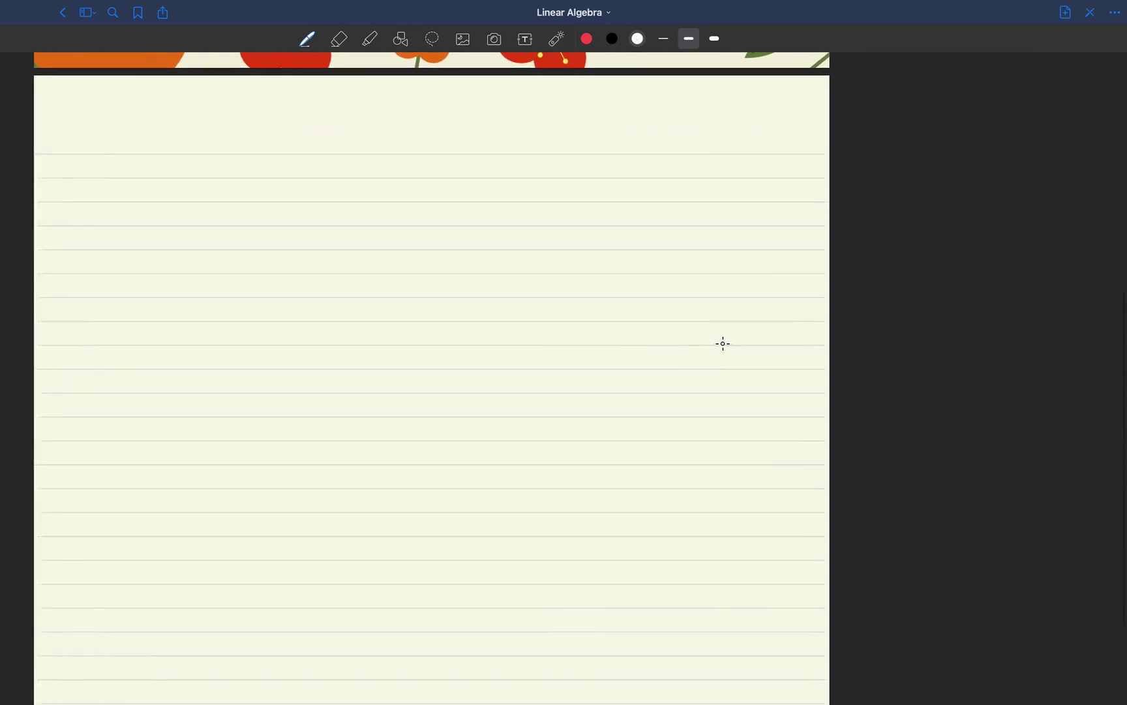
scroll(723, 343, "down", 2)
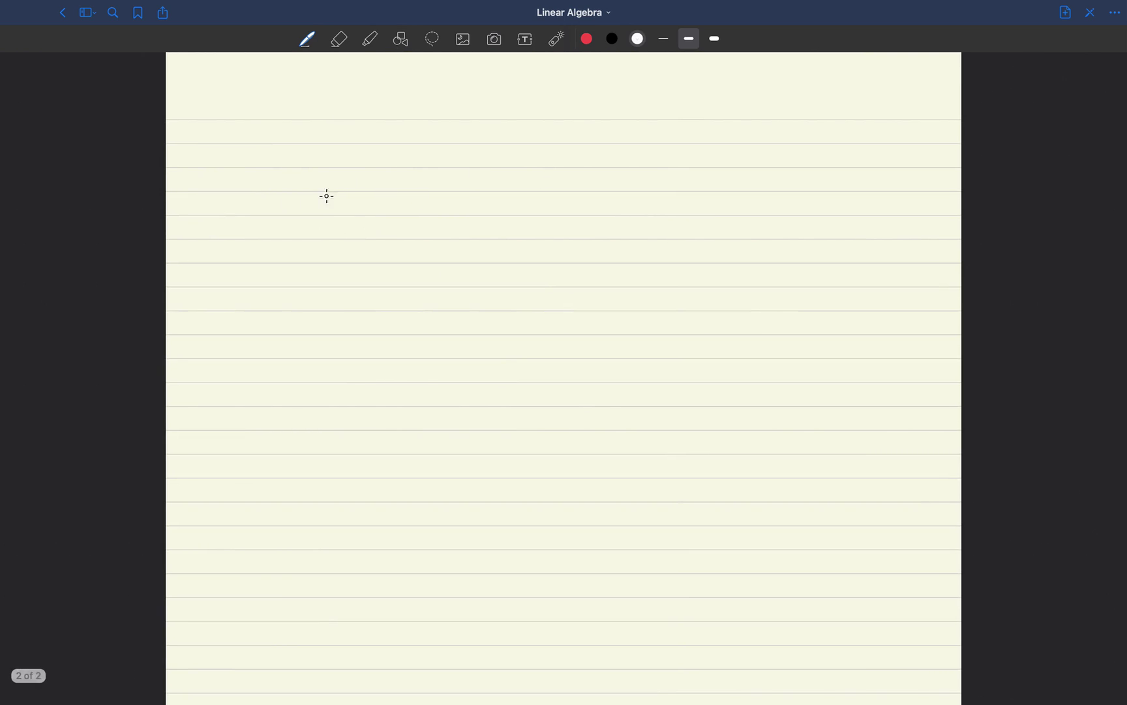
left_click_drag(318, 170, 345, 311)
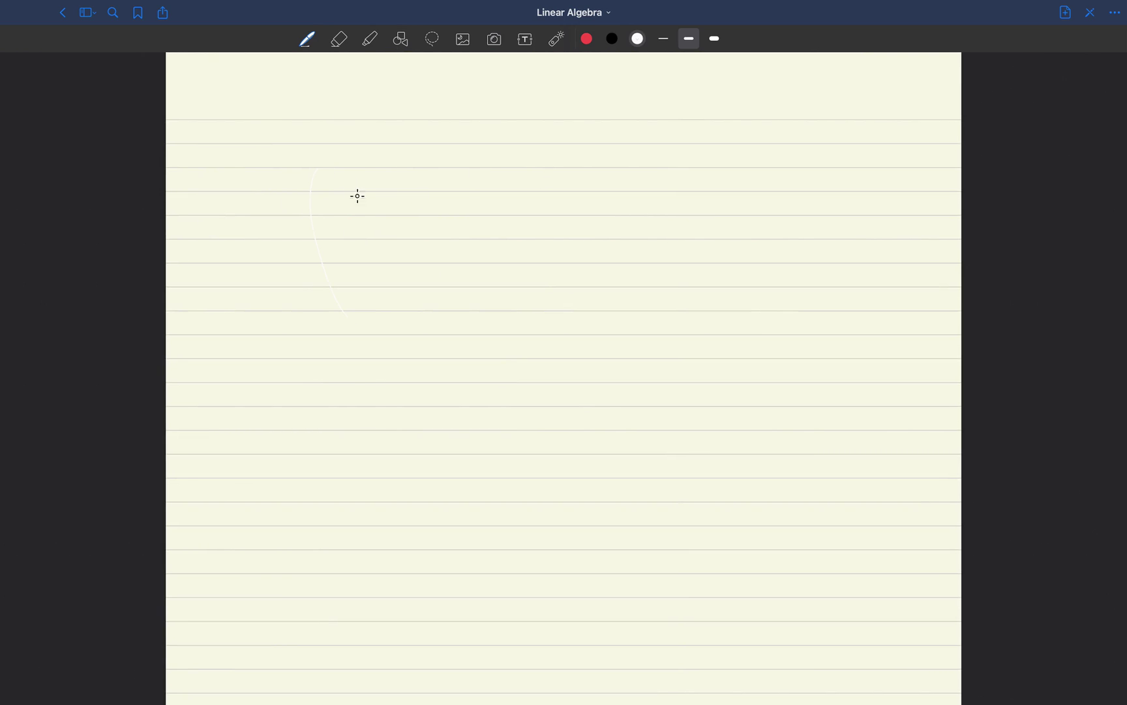
left_click(612, 38)
left_click_drag(299, 207, 325, 303)
left_click_drag(356, 143, 406, 173)
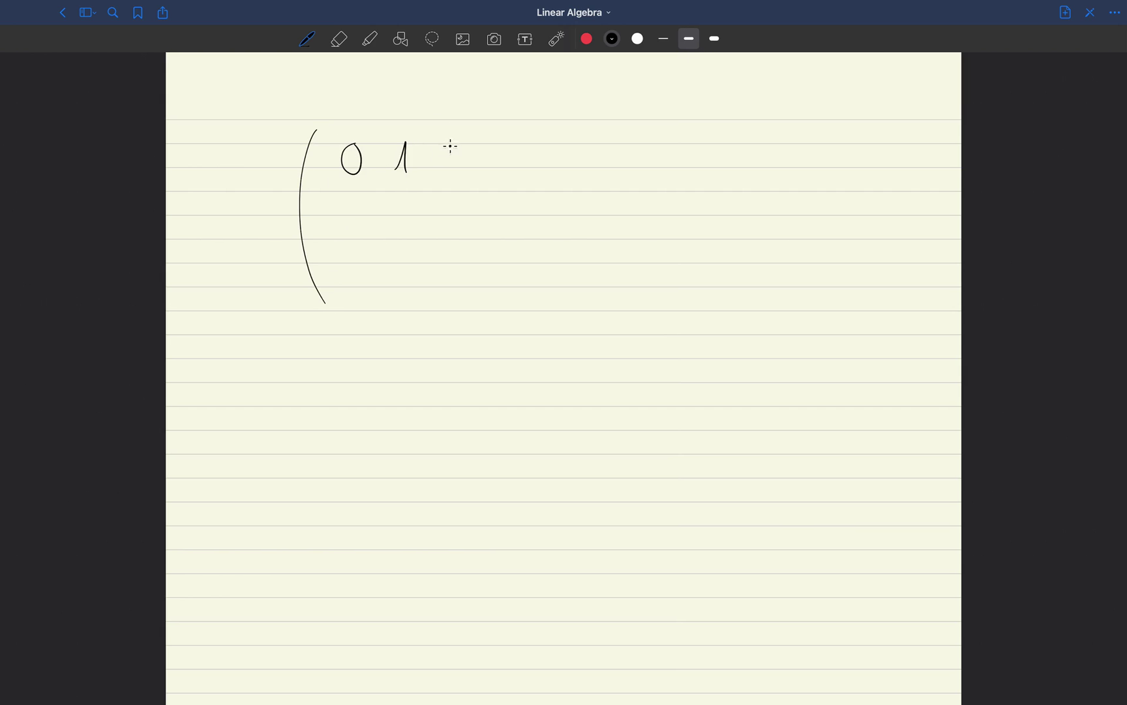
left_click_drag(452, 138, 510, 286)
left_click_drag(523, 150, 524, 177)
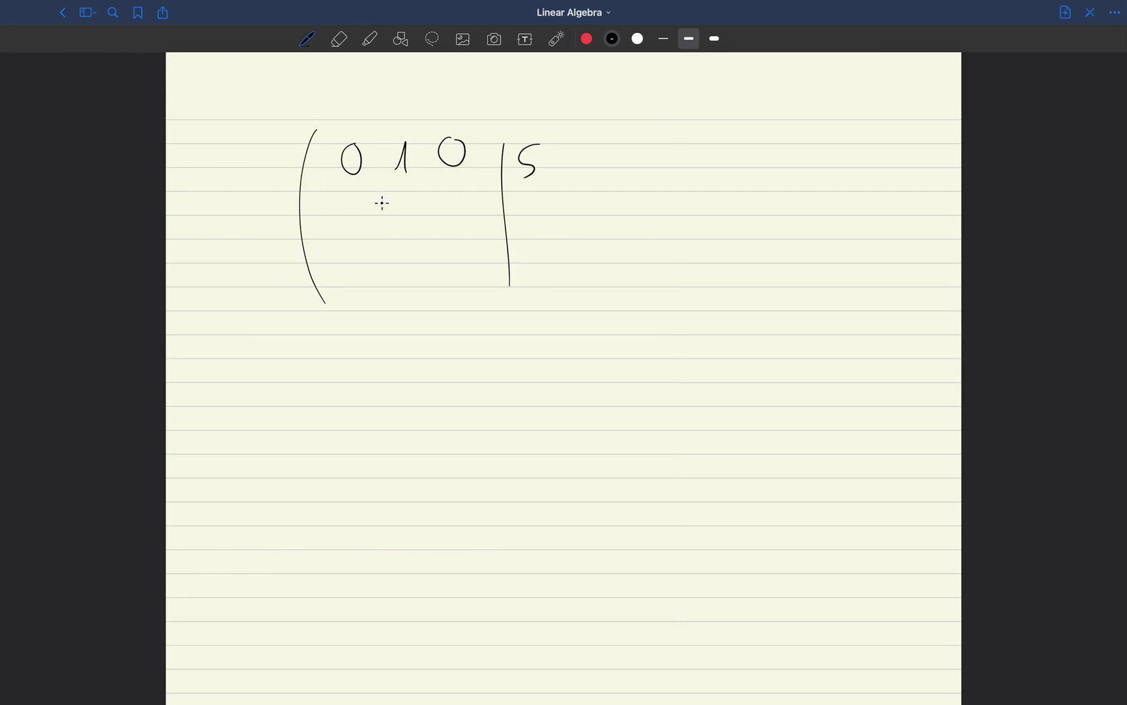
Write the matrix's second row and closing parenthesis, then bring up Launchpad
mouse_move(370, 196)
left_mouse_down()
mouse_move(529, 199)
mouse_move(378, 299)
mouse_move(394, 292)
mouse_move(452, 309)
left_mouse_up()
scroll(846, 244, "up", 5)
scroll(521, 295, "down", 10)
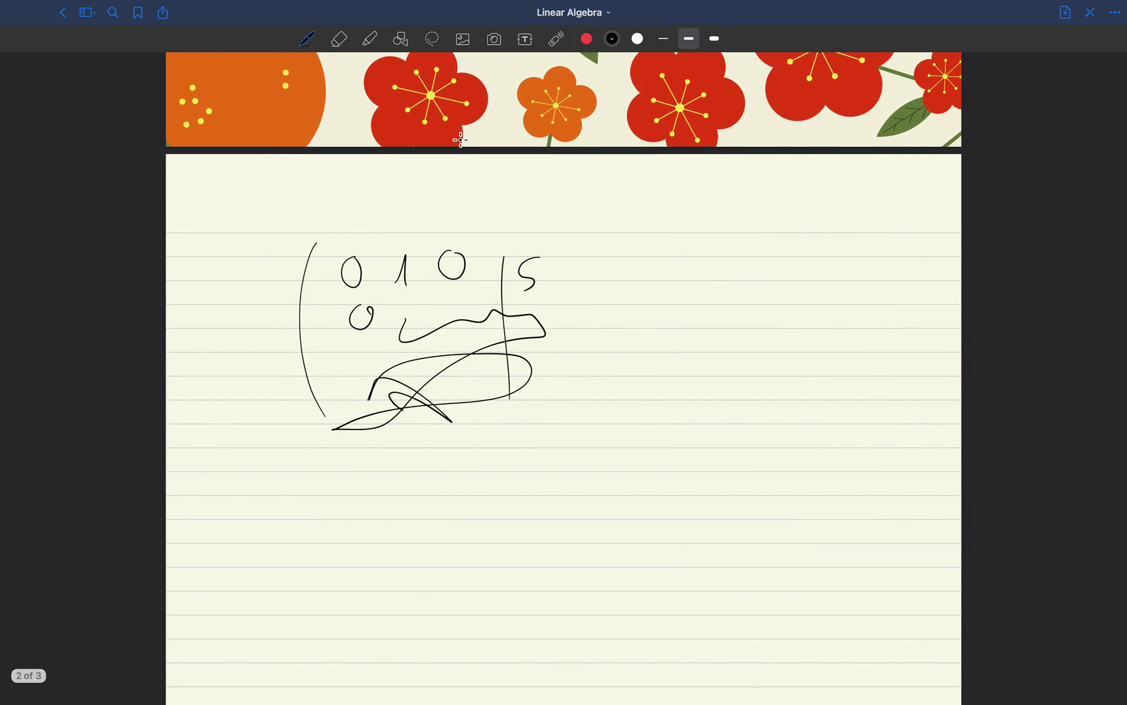
scroll(496, 448, "down", 2)
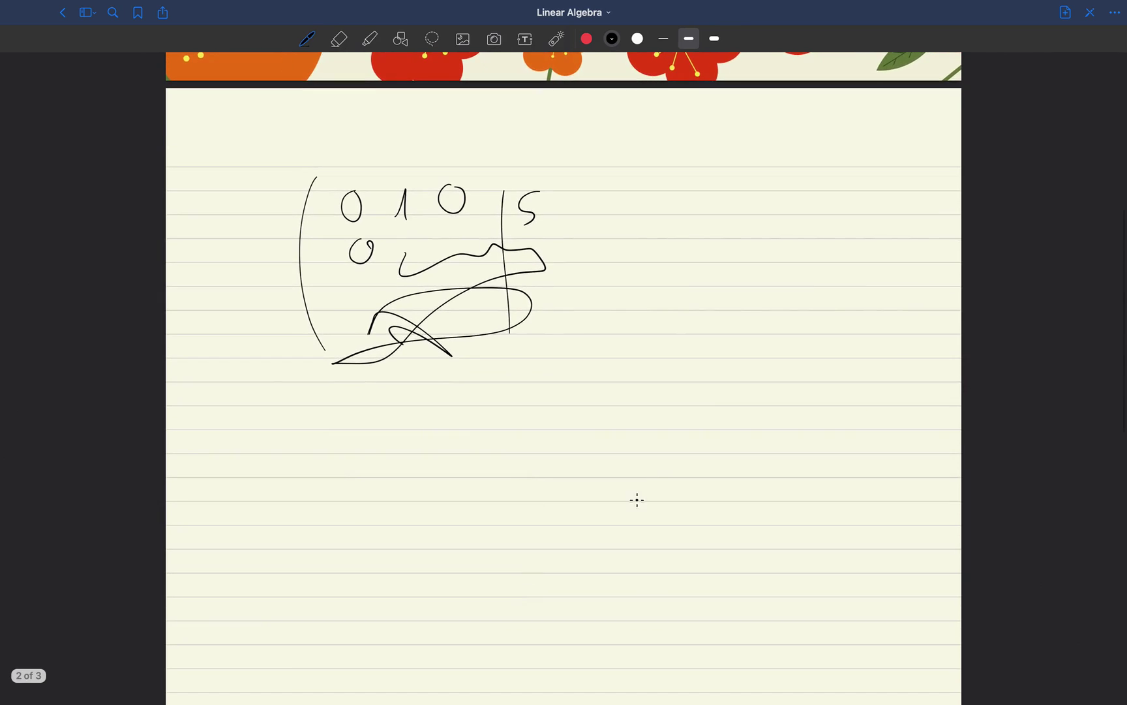
left_click_drag(541, 192, 506, 409)
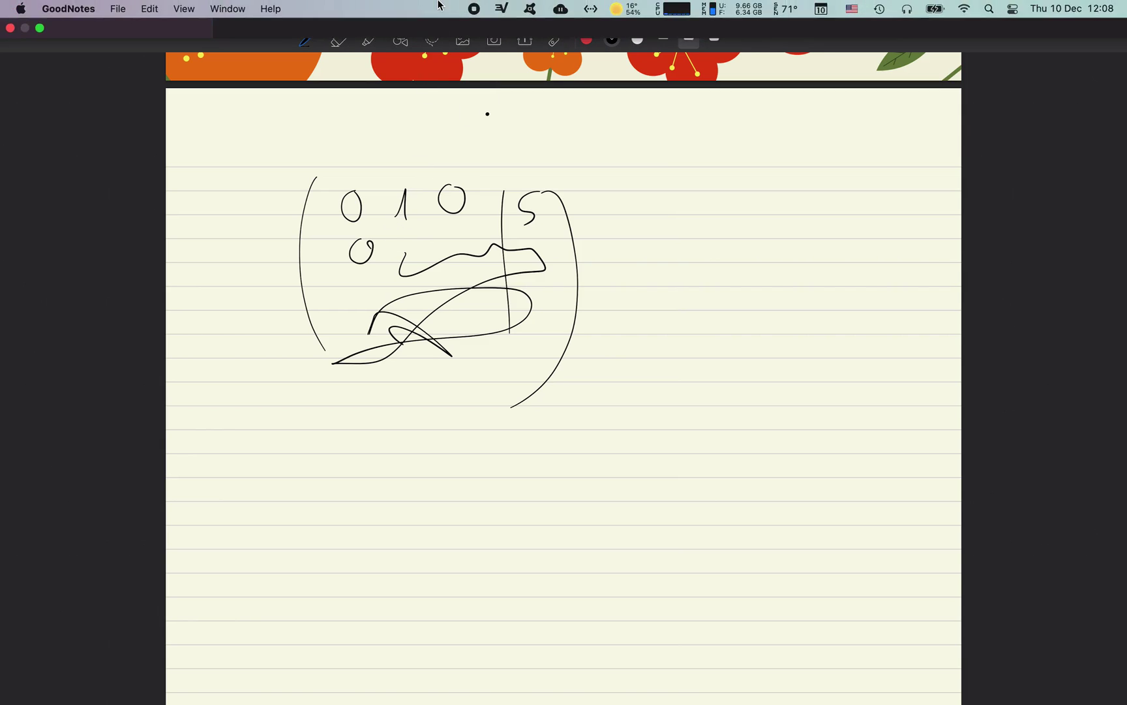
scroll(458, 297, "up", 15)
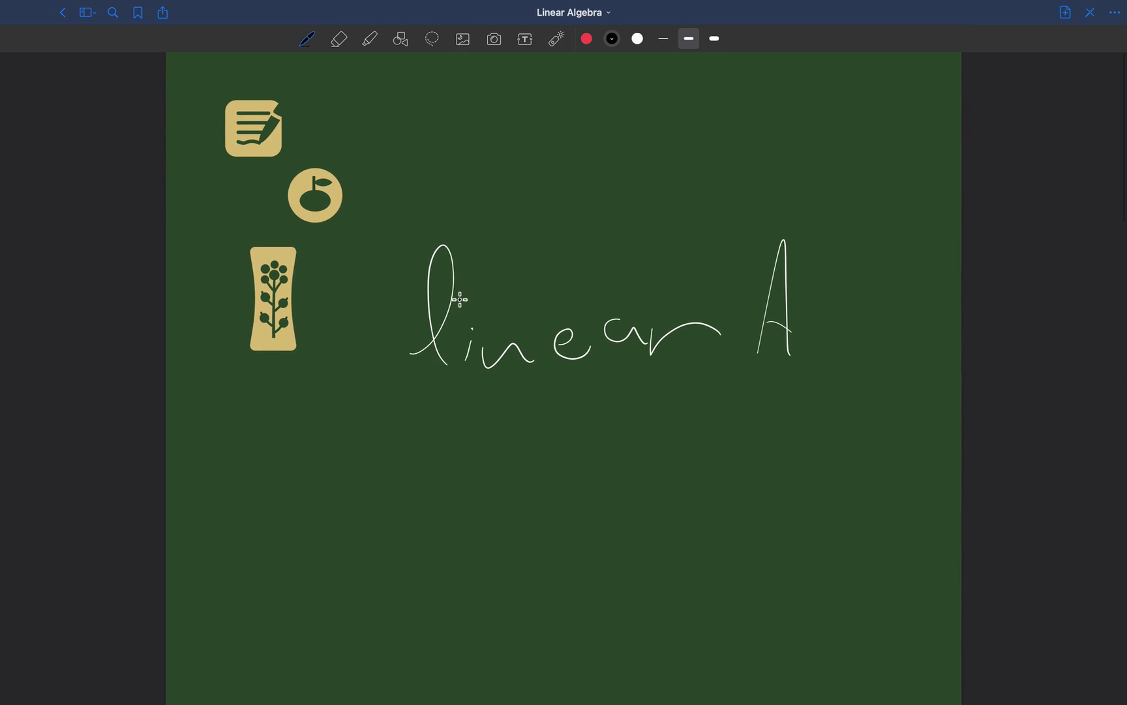
scroll(460, 299, "down", 15)
scroll(460, 299, "down", 4)
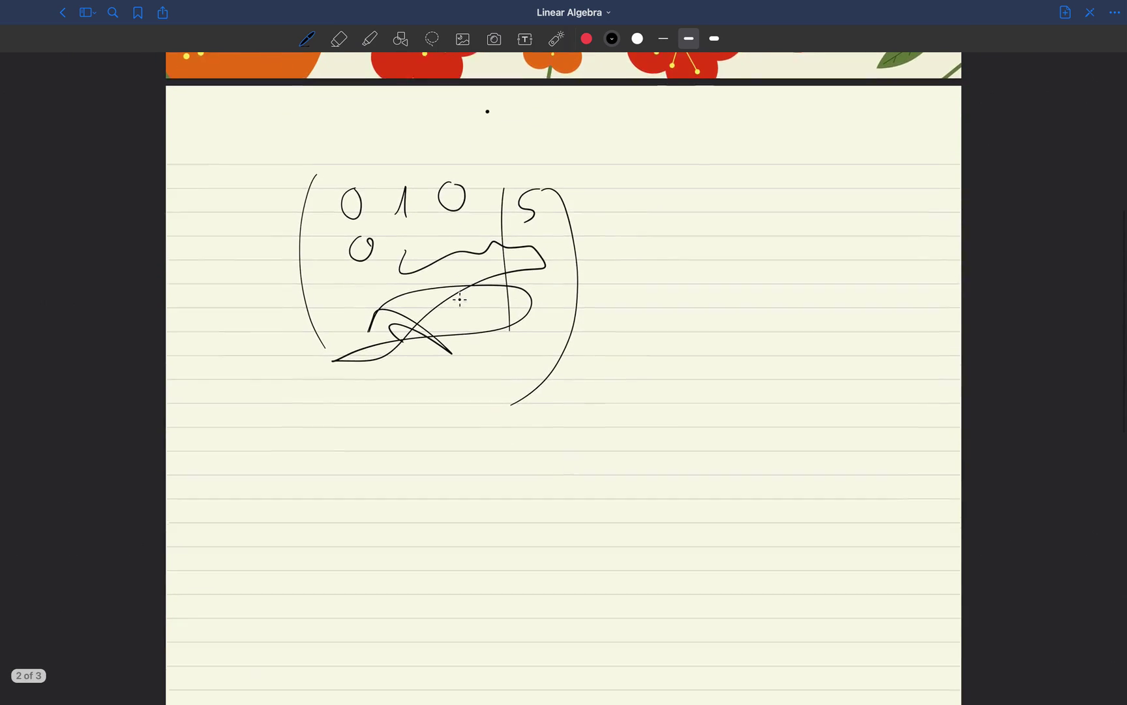
scroll(460, 300, "down", 1)
scroll(460, 300, "down", 1)
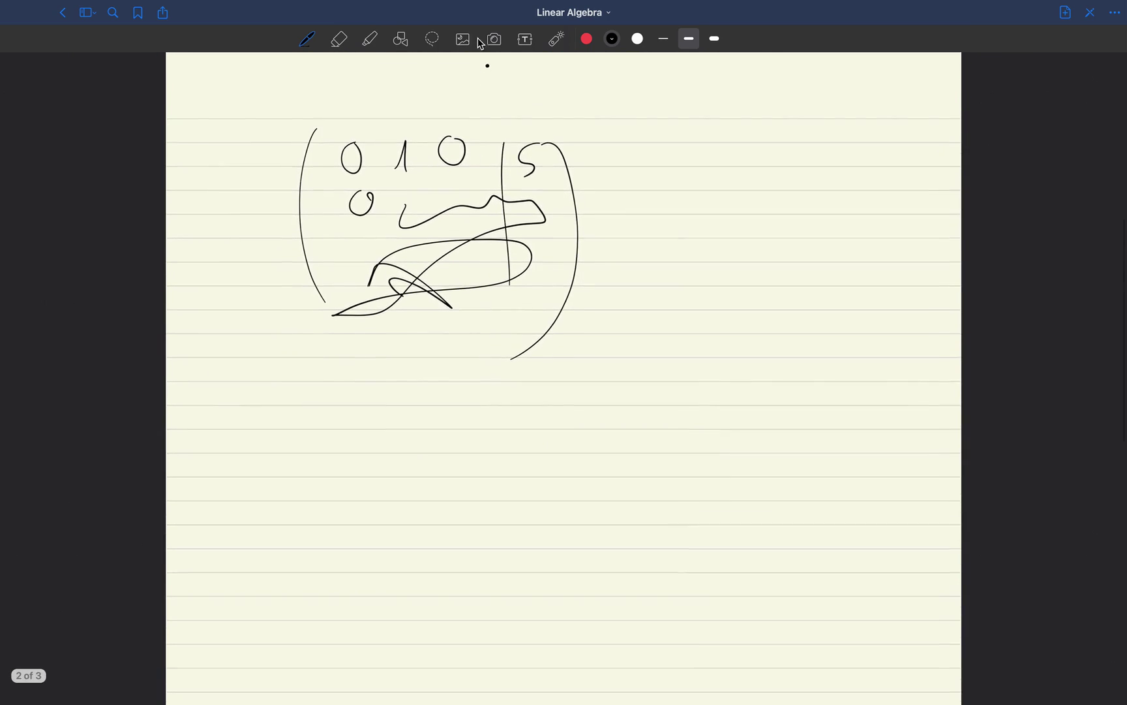
key("F4")
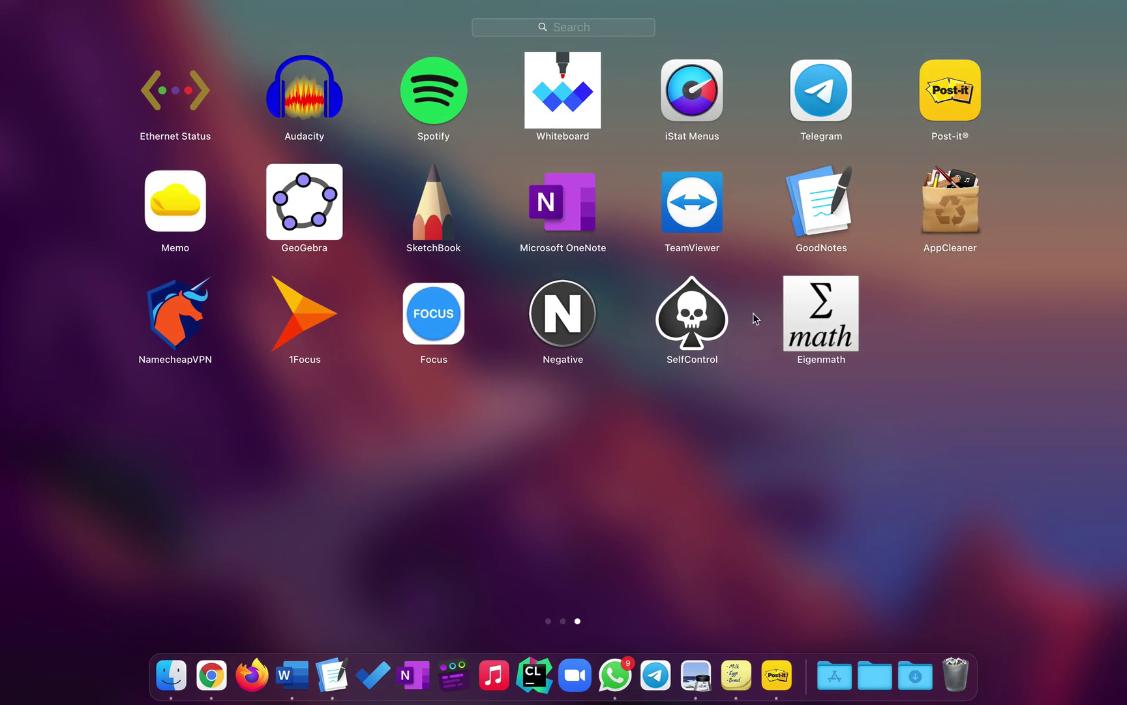
Switch to Negative's Open dialog, select the third PDF, move the dialog, then deselect it
key("F4")
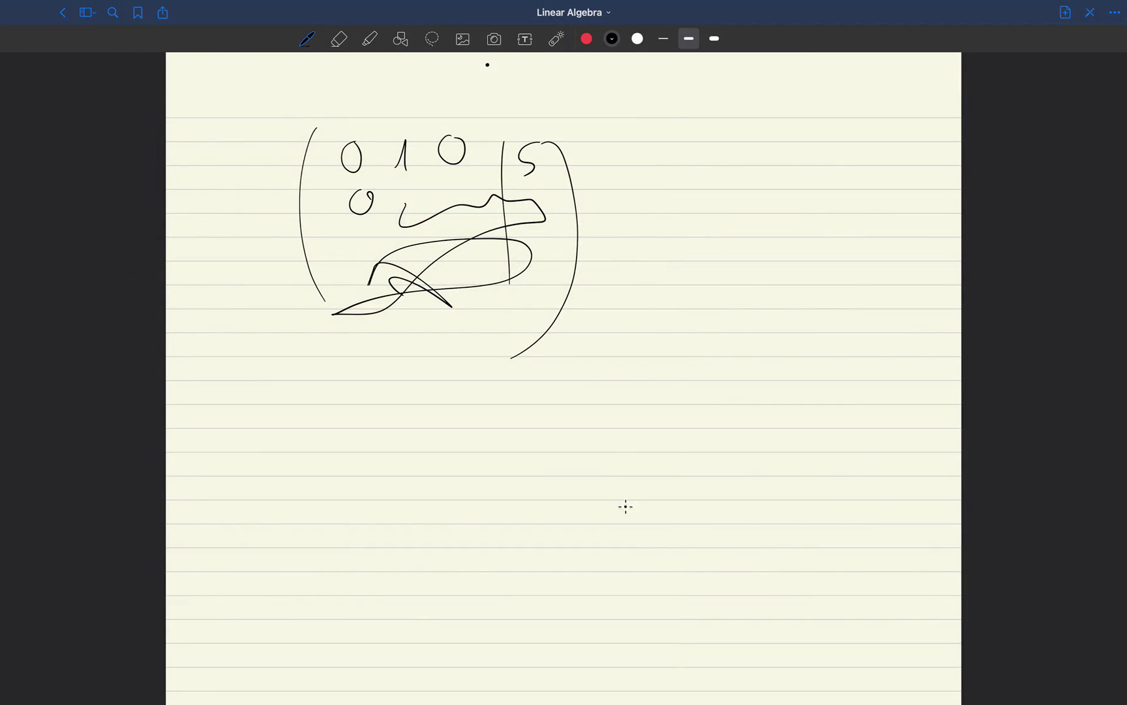
key("ctrl+Left")
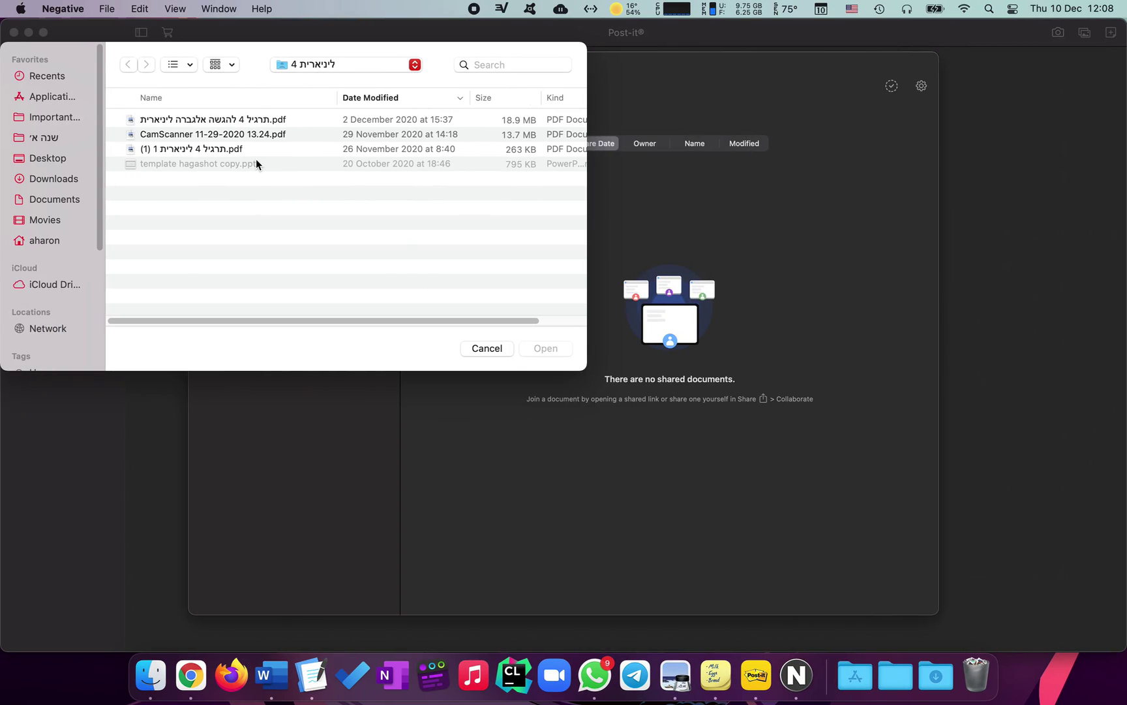
left_click(258, 151)
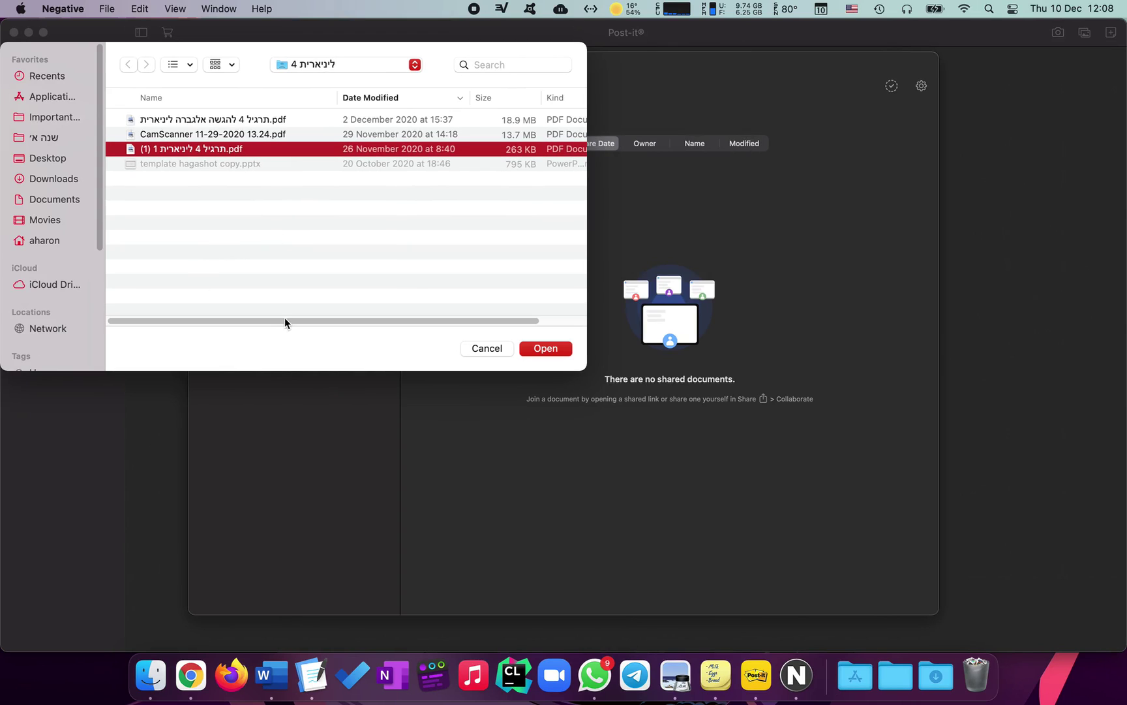
left_click_drag(252, 344, 399, 361)
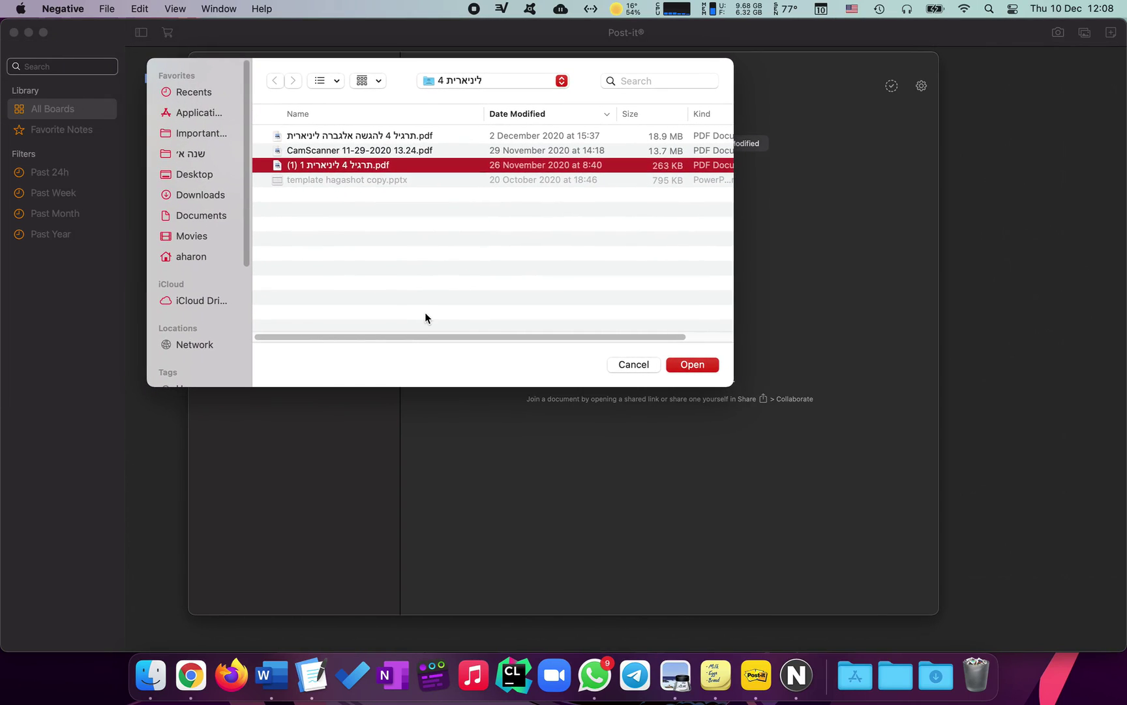
left_click(426, 314)
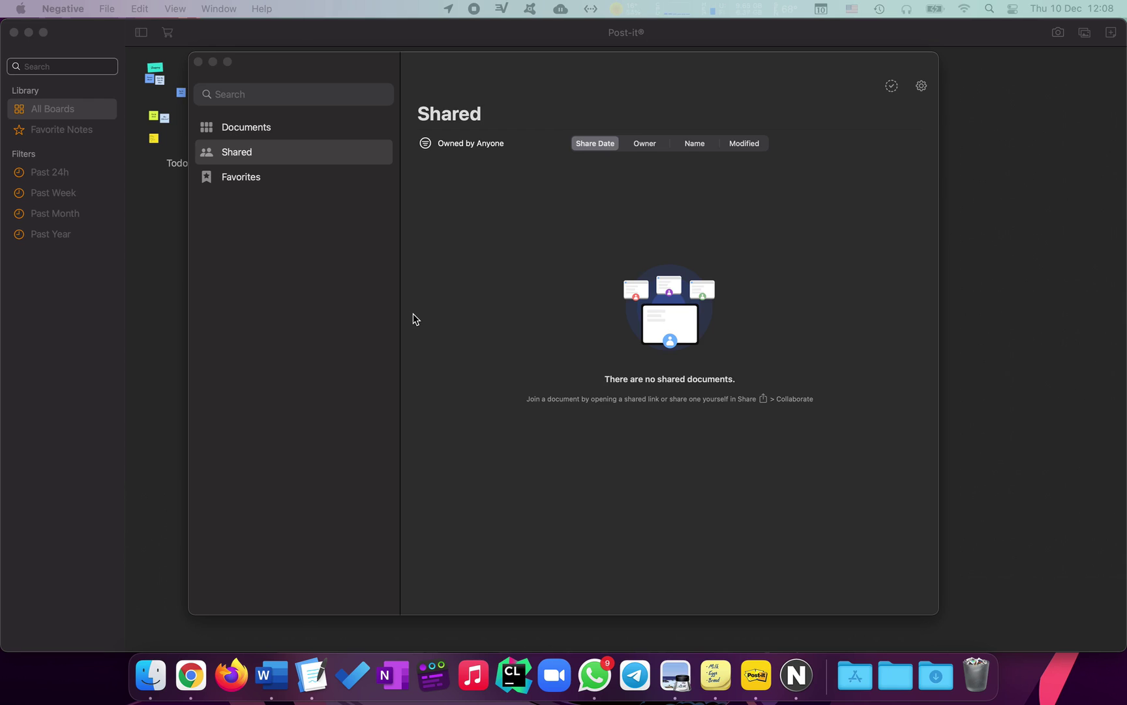
Launch SelfControl from Launchpad, set its block duration to 2 hours 45 minutes, and reposition the window
key("F4")
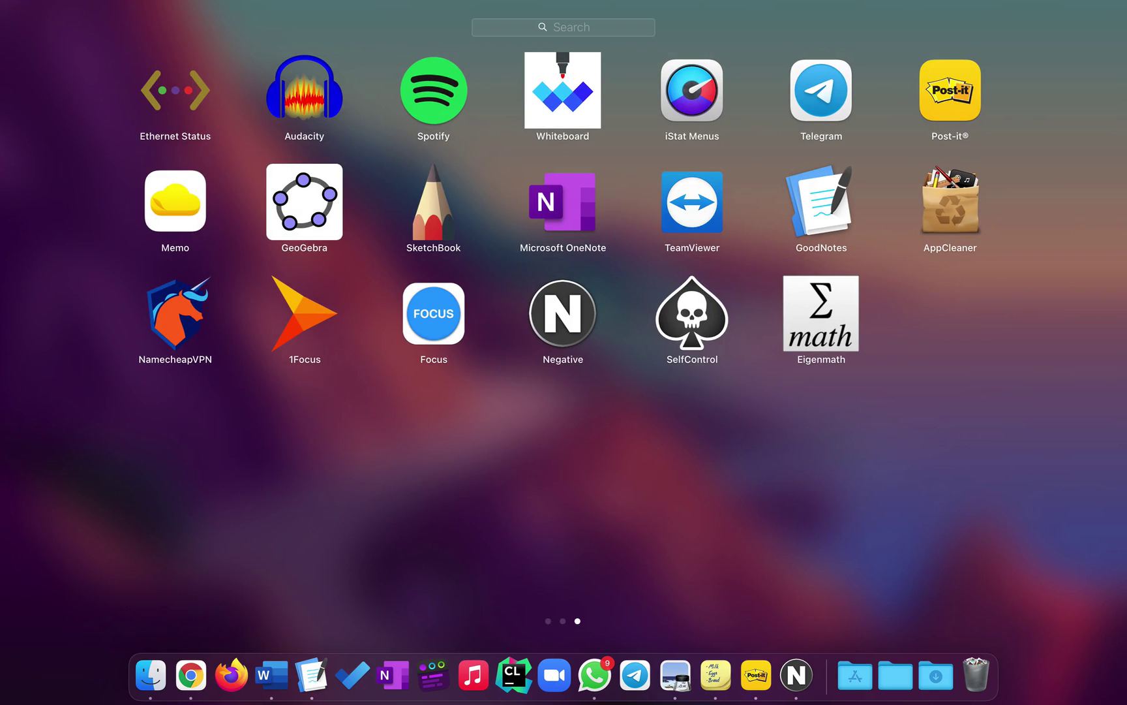
left_click(681, 302)
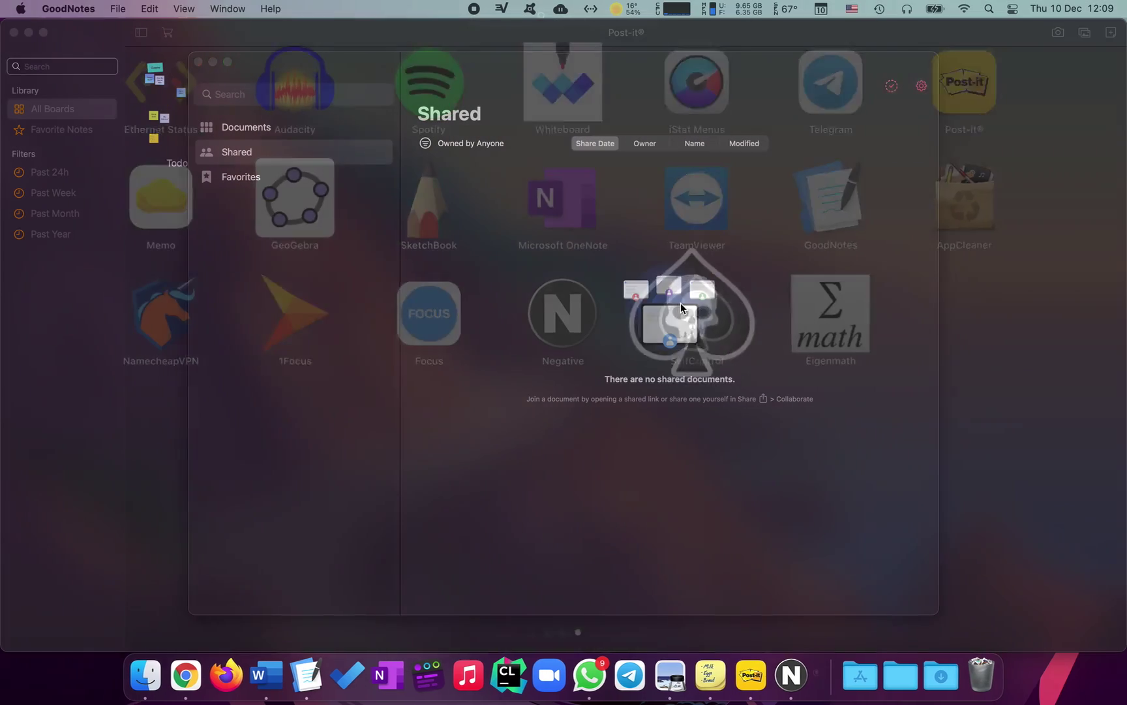
left_click(823, 679)
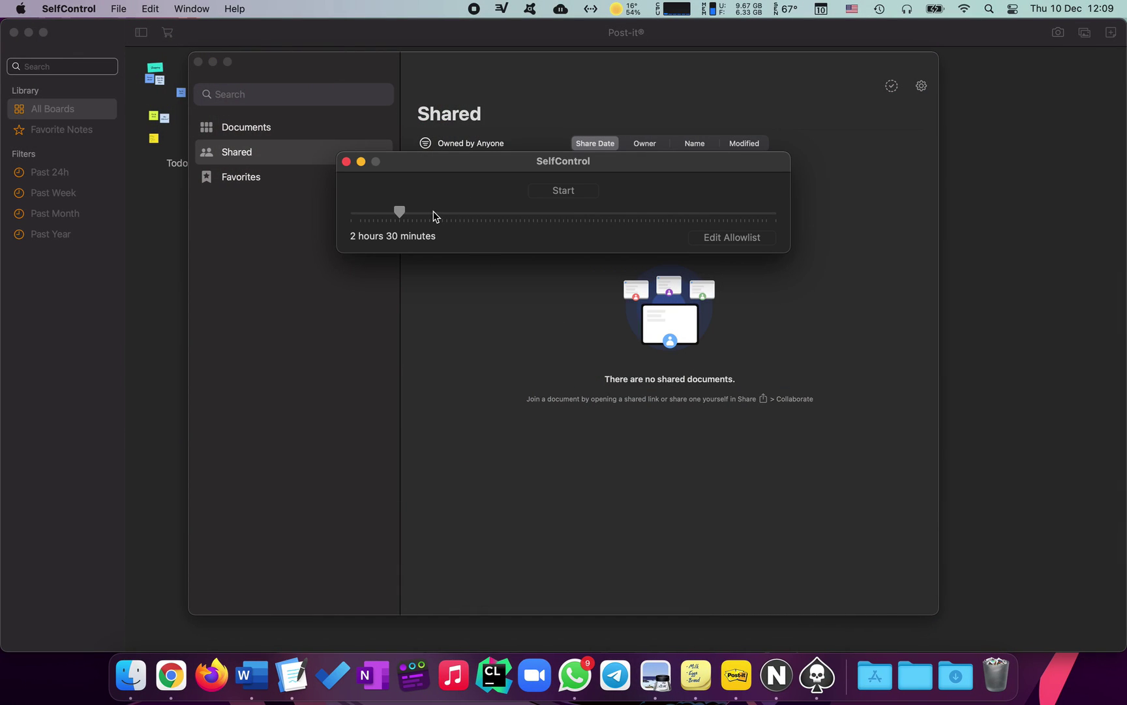
left_click_drag(433, 216, 409, 220)
left_click_drag(428, 164, 406, 147)
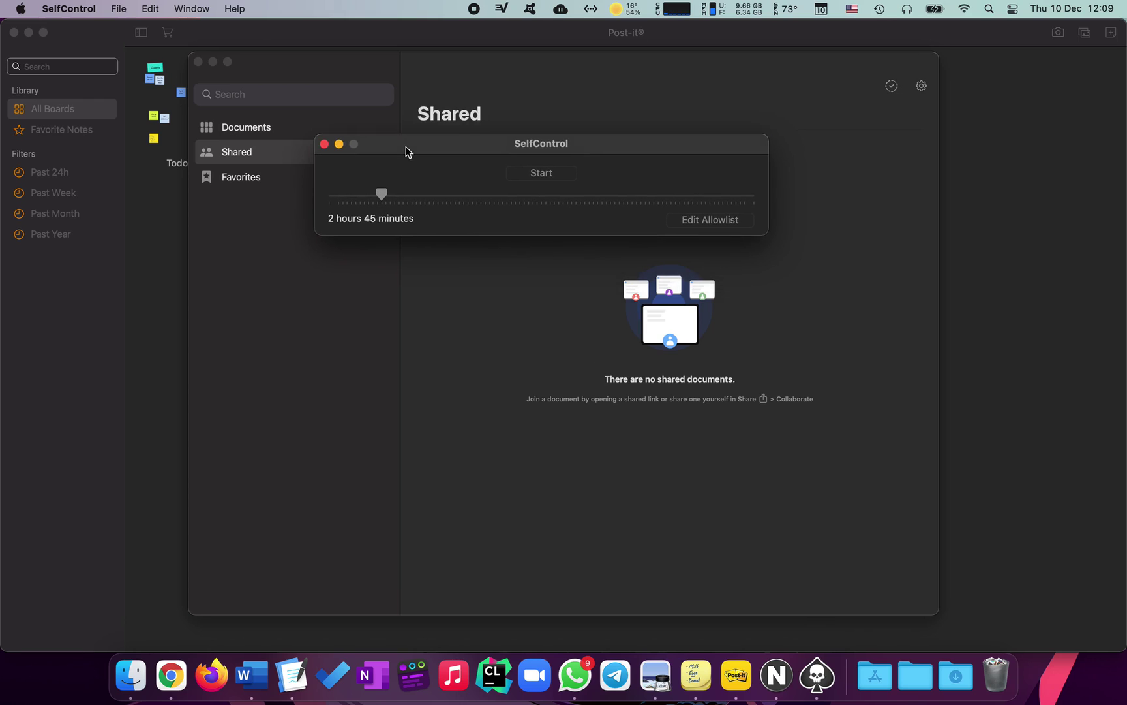